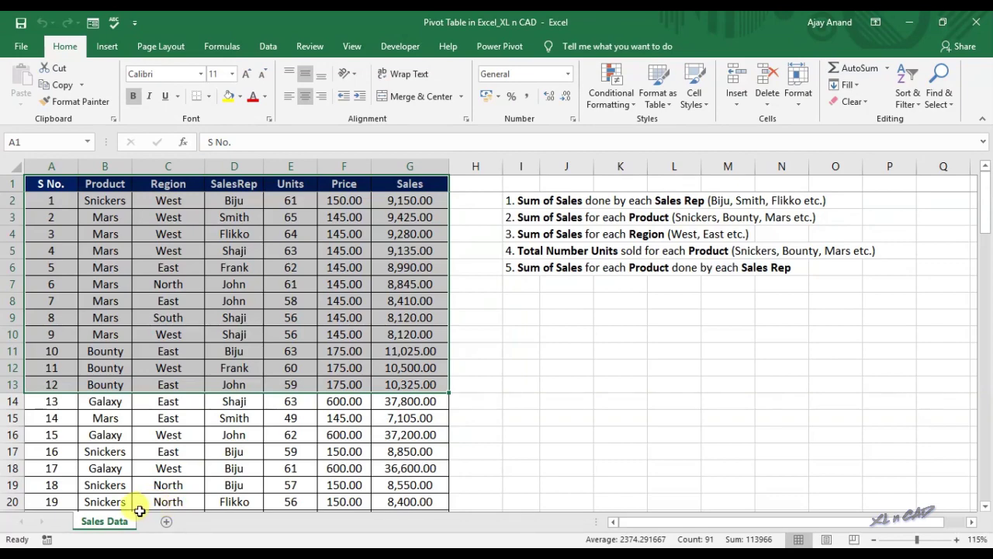
Step: Review the summary tasks alongside the SalesRep, Product, Region and Units data columns
scroll(116, 412, "down", 20)
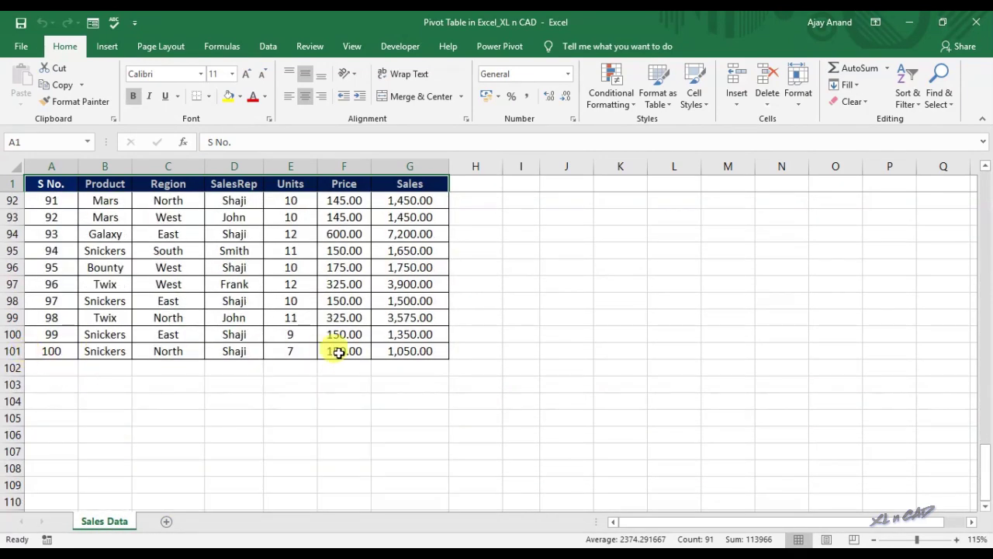
scroll(310, 405, "up", 10)
scroll(310, 405, "up", 20)
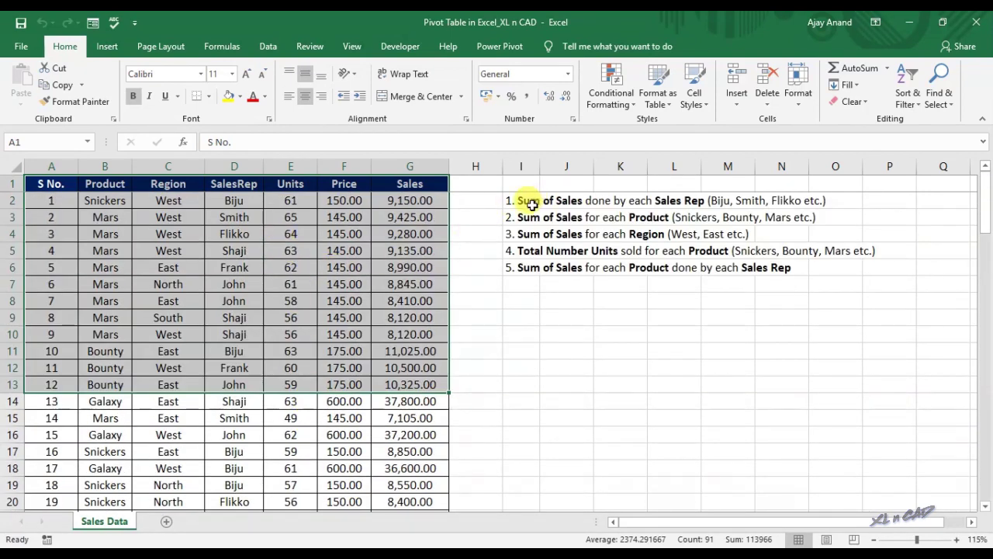
left_click(522, 203)
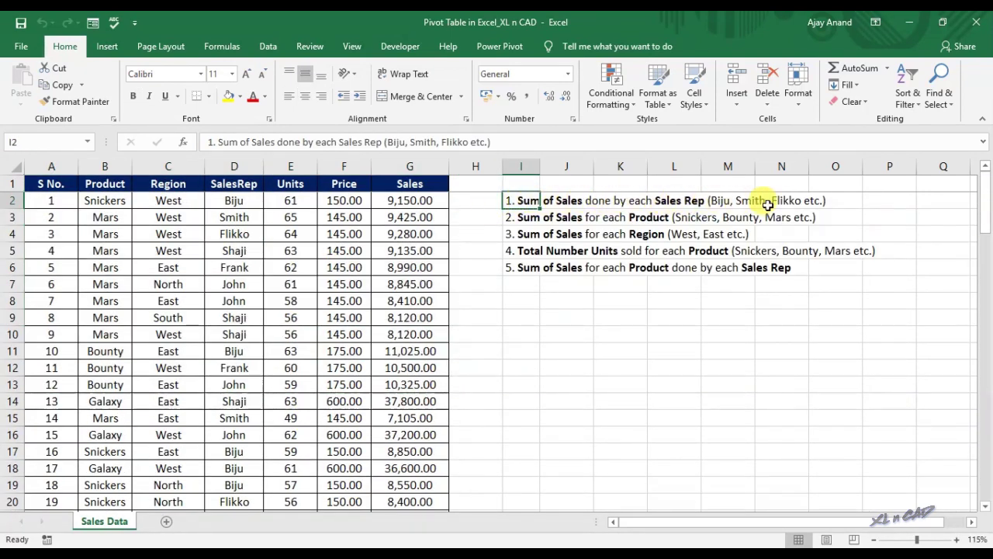
left_click_drag(232, 187, 235, 322)
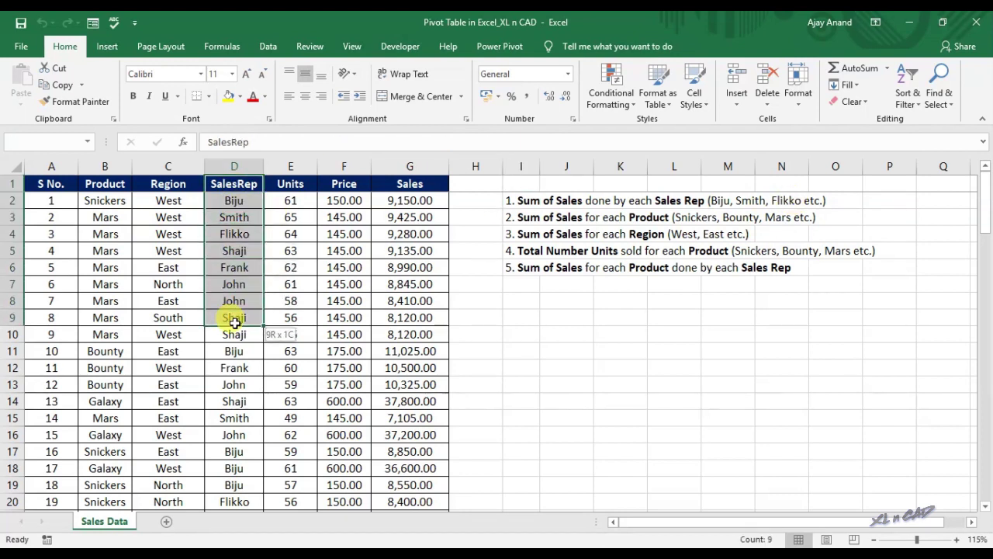
left_click(519, 217)
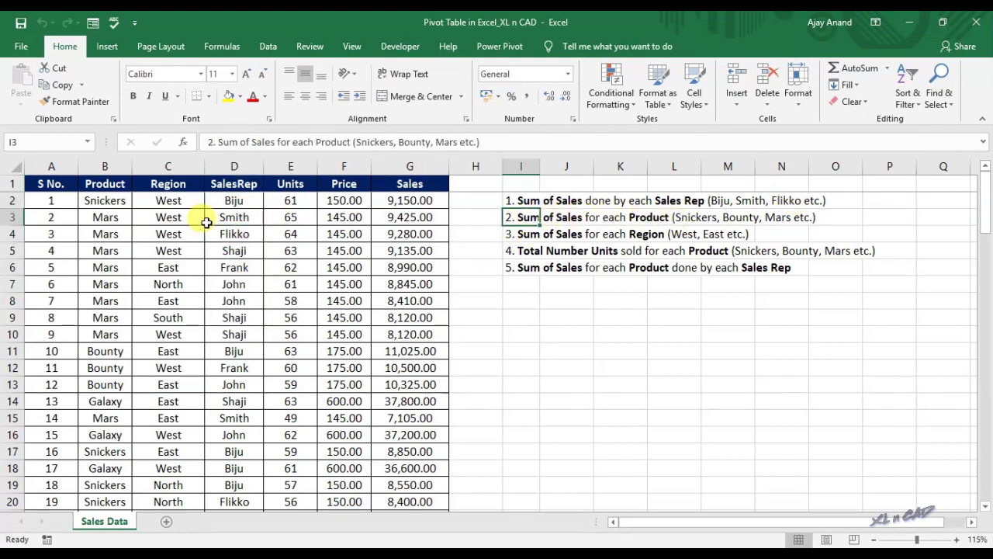
left_click_drag(100, 184, 102, 351)
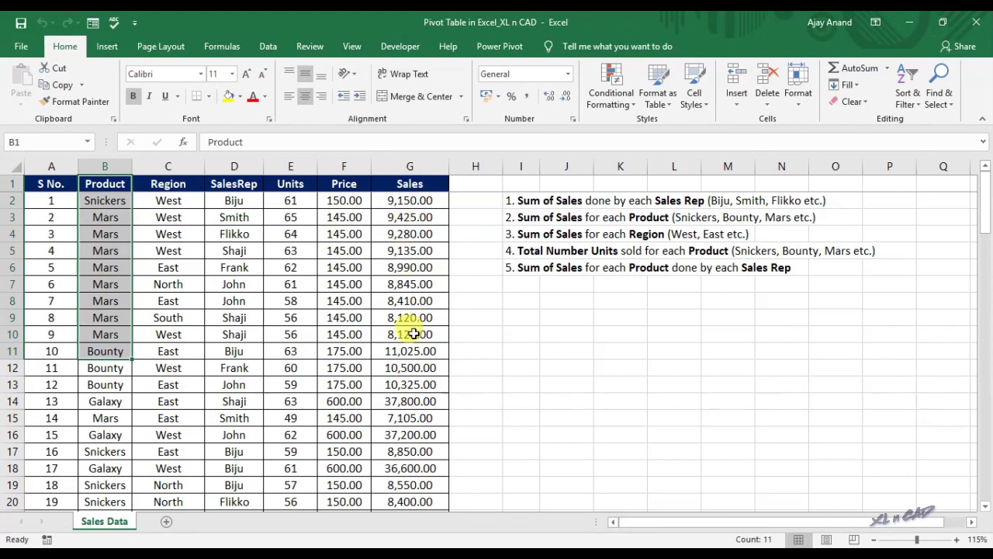
left_click(522, 237)
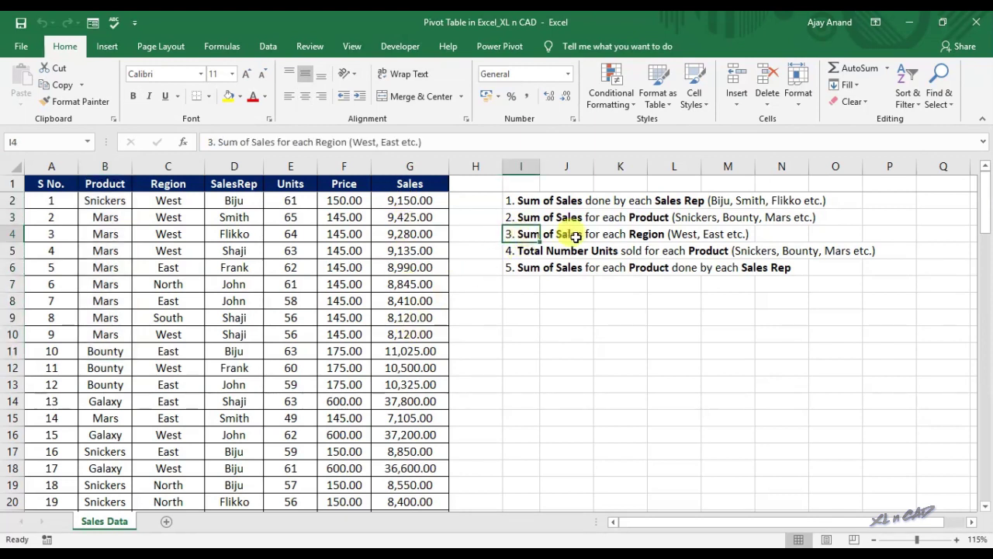
left_click(660, 235)
left_click_drag(170, 183, 159, 350)
left_click(515, 251)
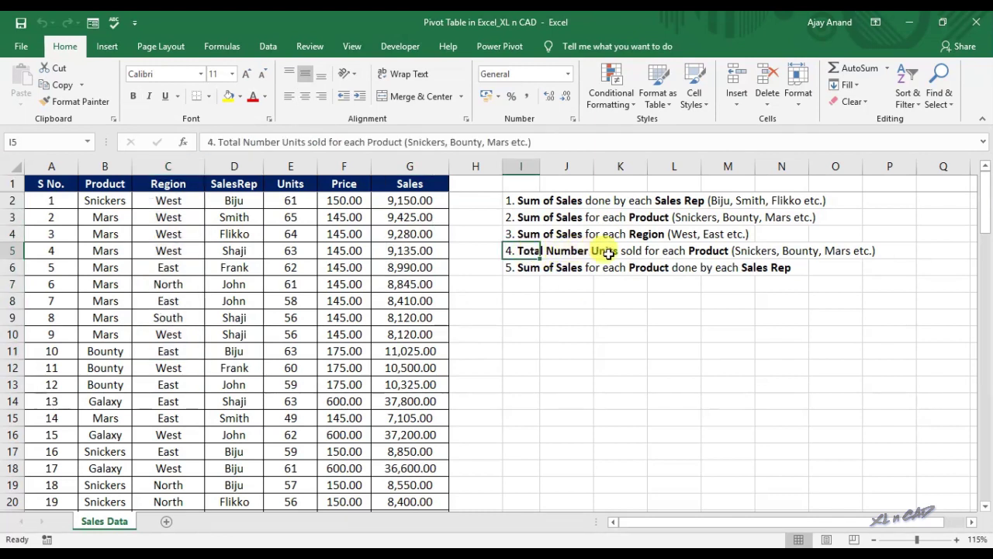
left_click_drag(290, 186, 289, 352)
left_click(284, 317)
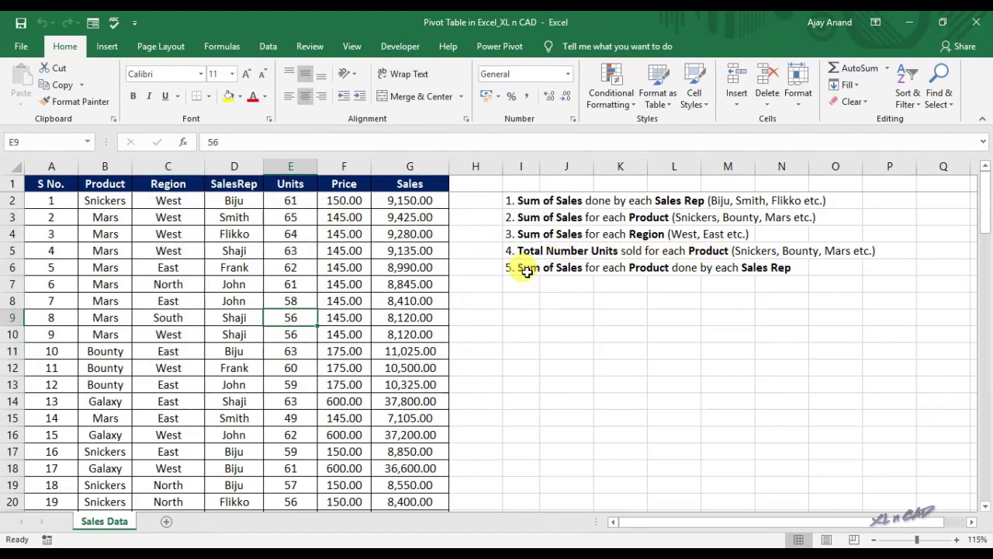
Step: Point out repeated reps and products like Mars and Bounty, and the empty area for the pivot
left_click(235, 283)
left_click(102, 279)
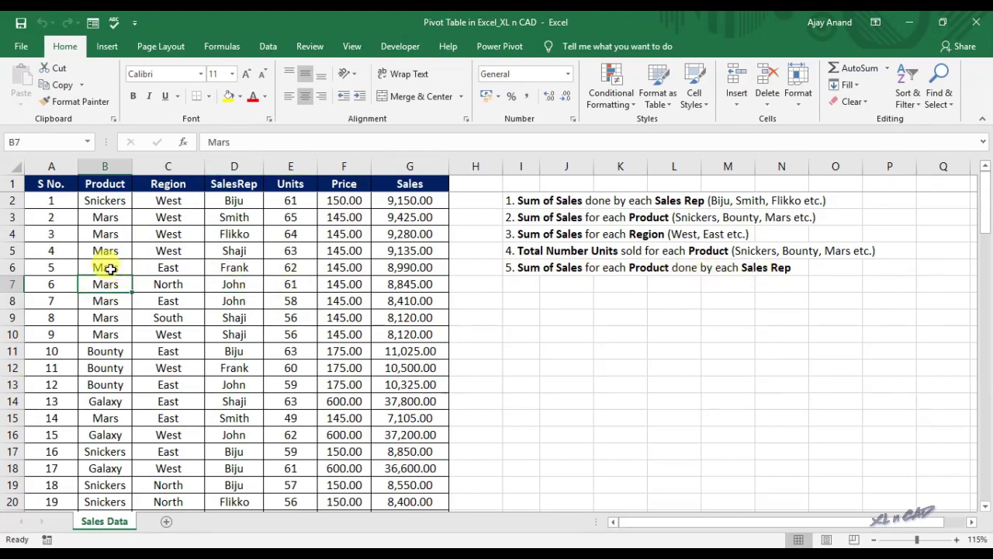
left_click(234, 382)
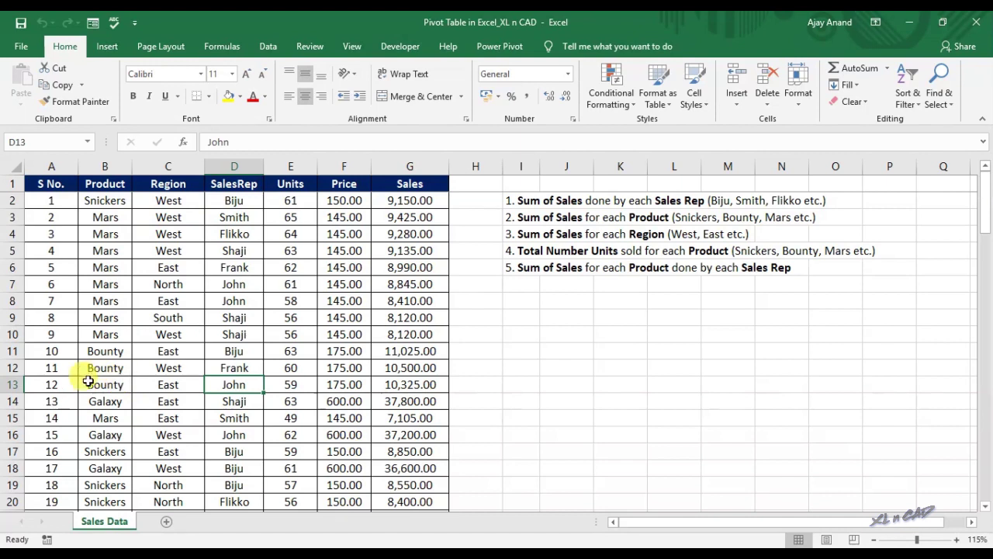
left_click(113, 385)
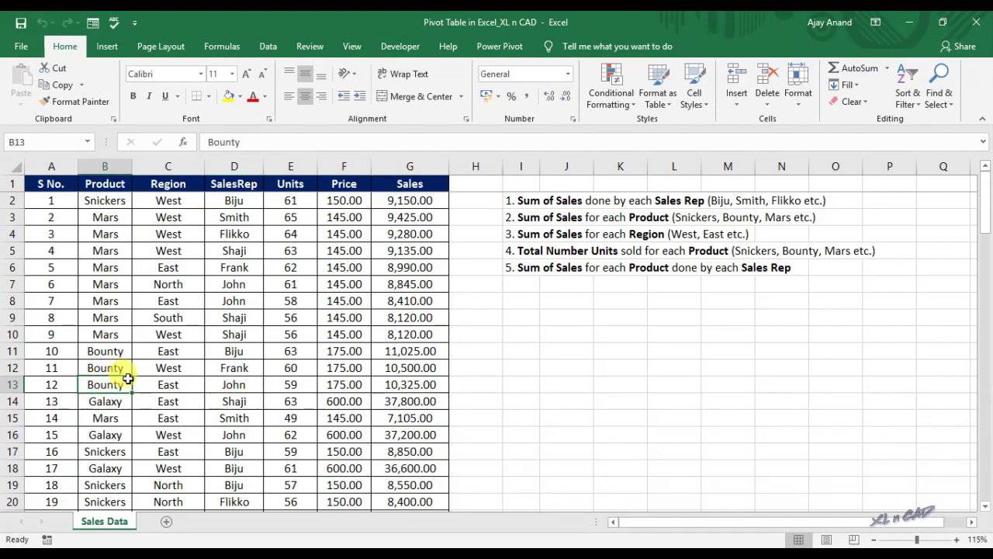
left_click(590, 311)
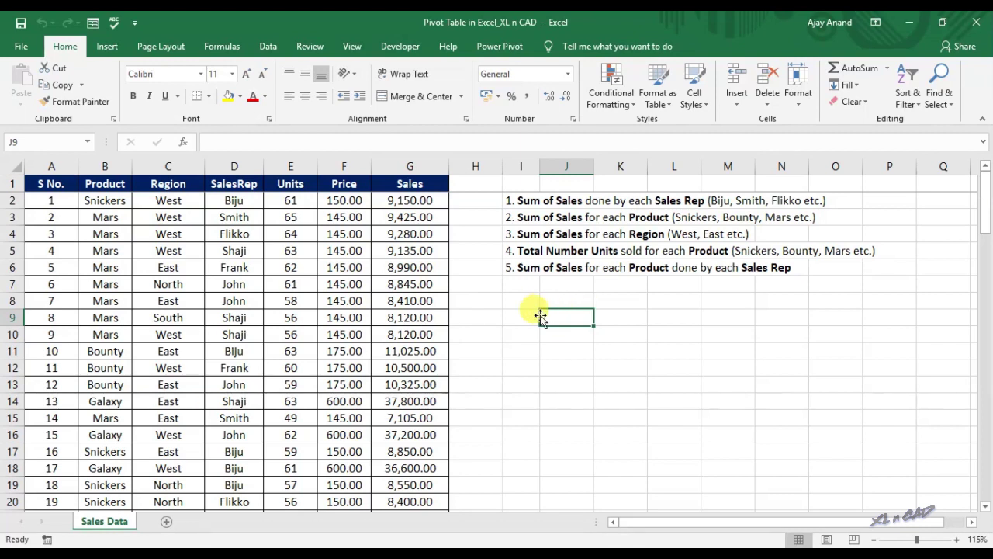
left_click(116, 319)
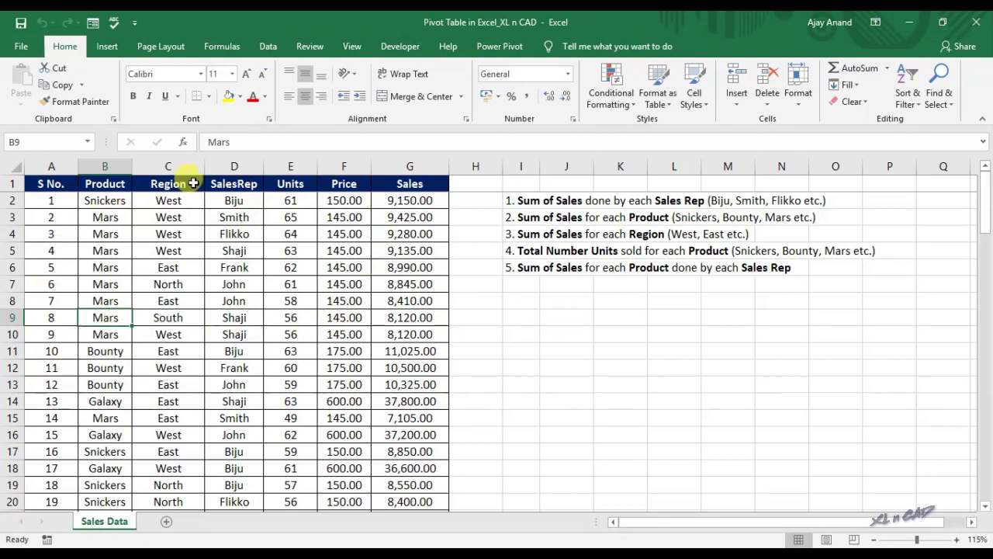
Step: Insert a PivotTable from A1:G101 on the existing worksheet at I9
left_click(108, 47)
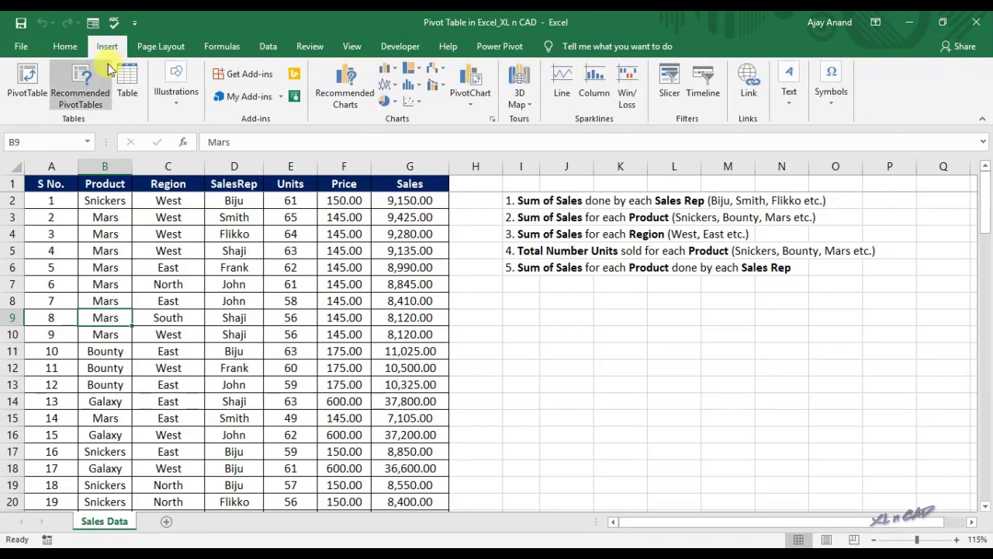
left_click(28, 86)
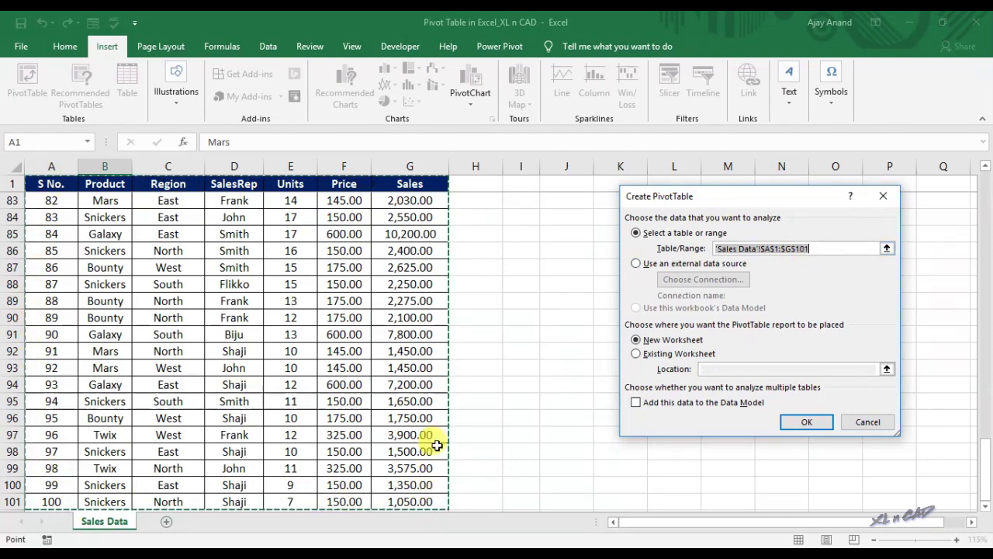
scroll(437, 240, "down", 1)
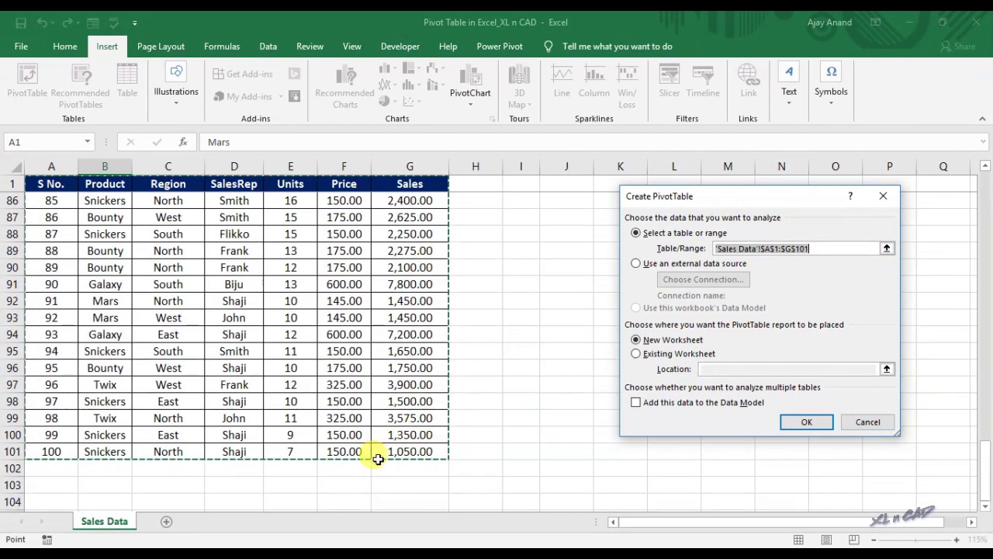
scroll(434, 388, "up", 20)
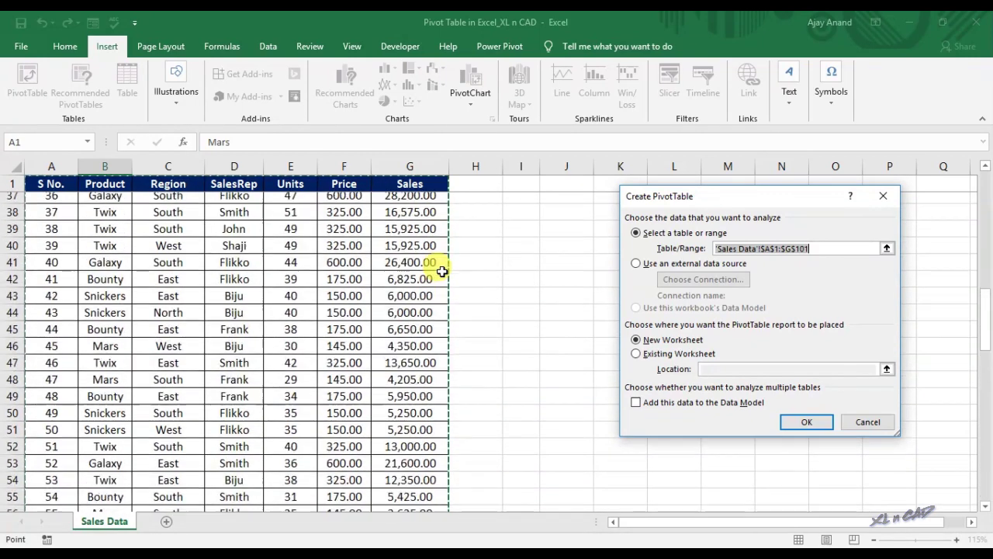
scroll(436, 268, "up", 3)
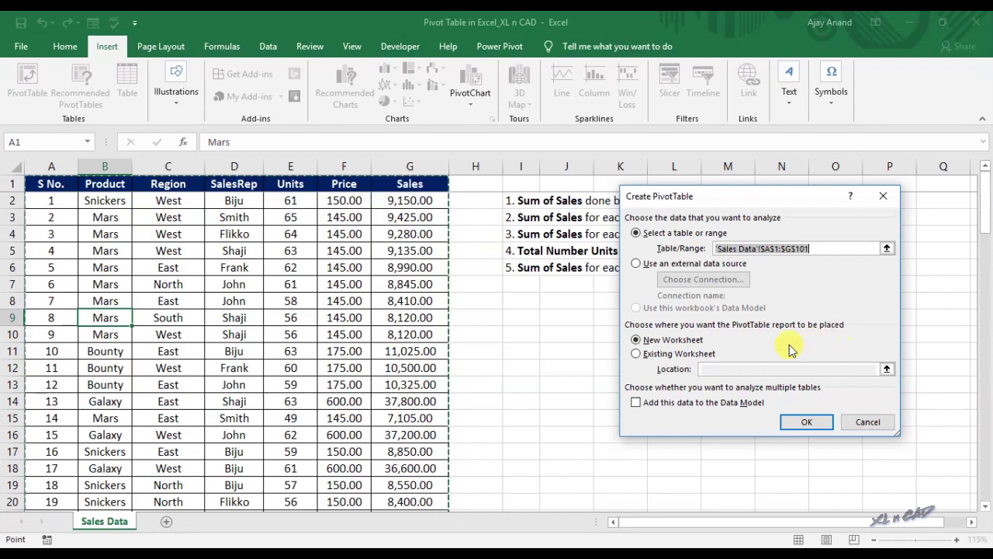
left_click(637, 355)
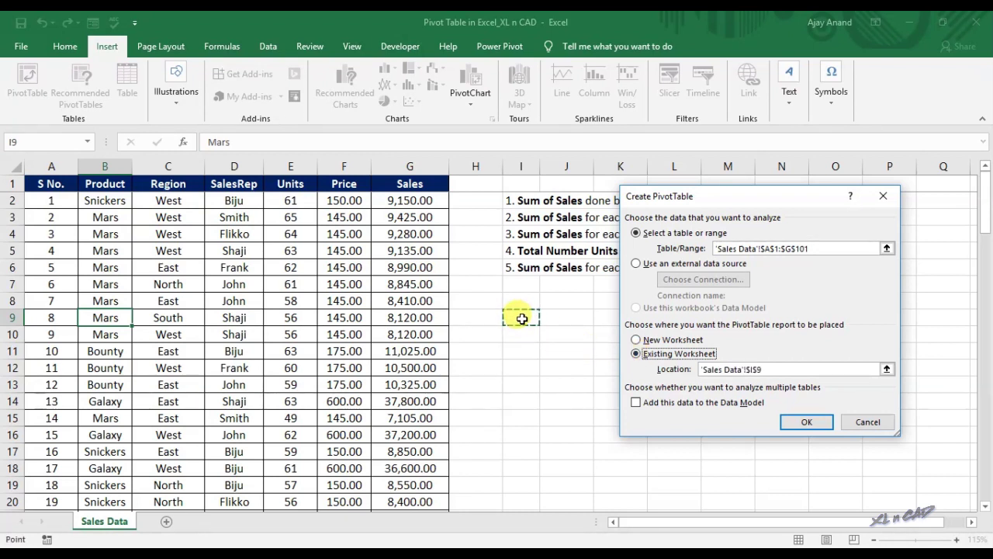
left_click(804, 423)
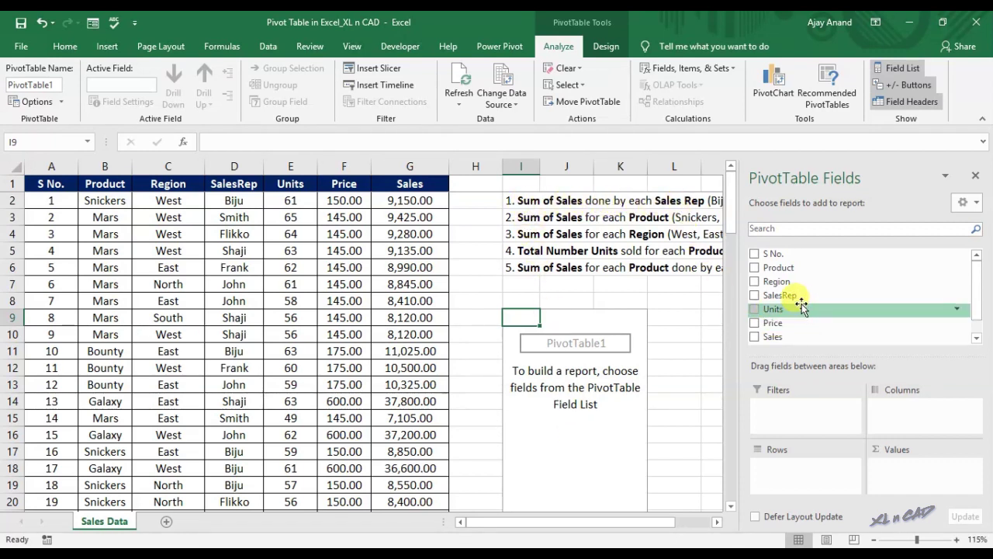
Step: Put SalesRep in Rows and Sales in Values, checking each rep's Sum of Sales (total 938410)
left_click_drag(799, 299, 794, 463)
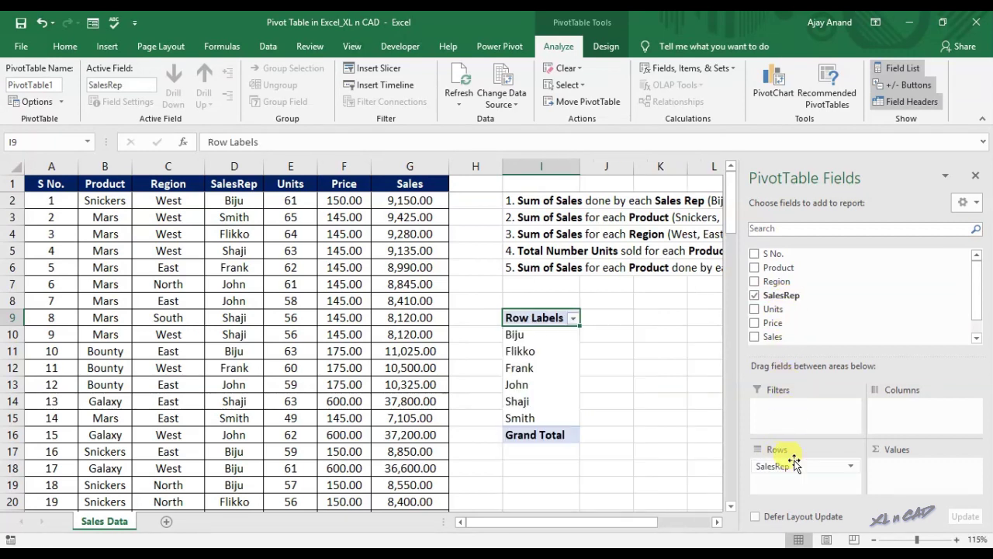
left_click_drag(536, 335, 542, 413)
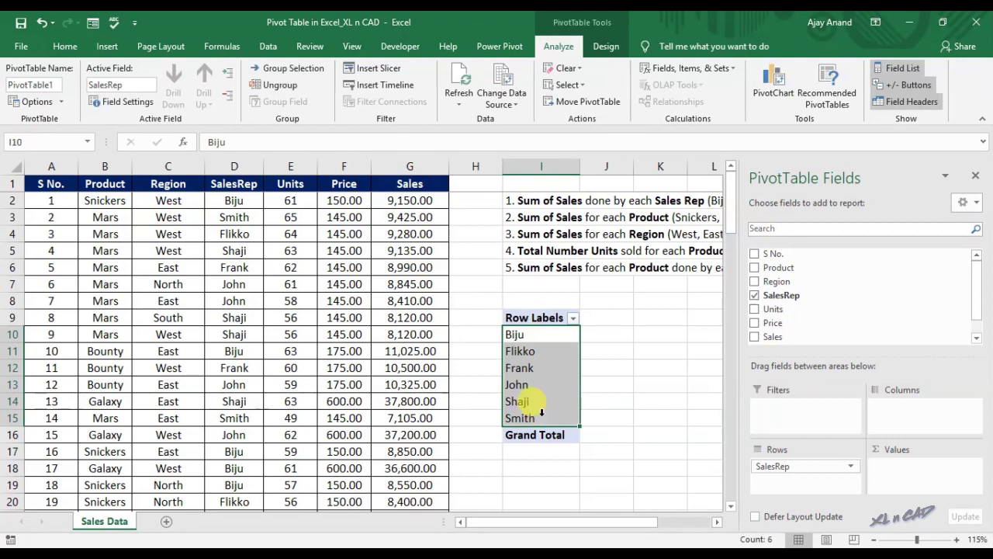
left_click_drag(774, 337, 923, 466)
left_click_drag(632, 332, 636, 412)
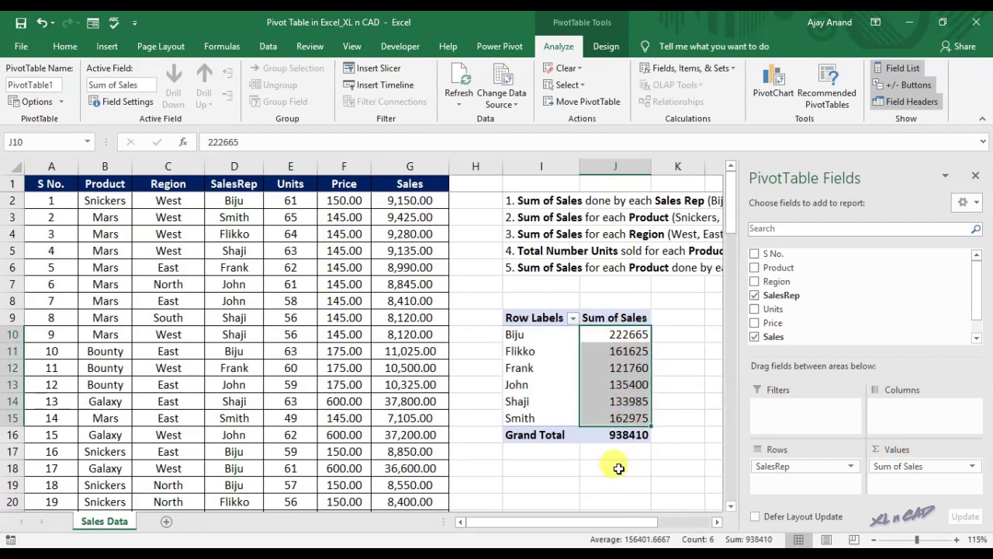
left_click(539, 200)
right_click(544, 203)
Step: Move the first task into I8 as the heading '1. Sum of Sales done by each Sales Rep'
left_click(567, 216)
left_click(527, 301)
right_click(534, 303)
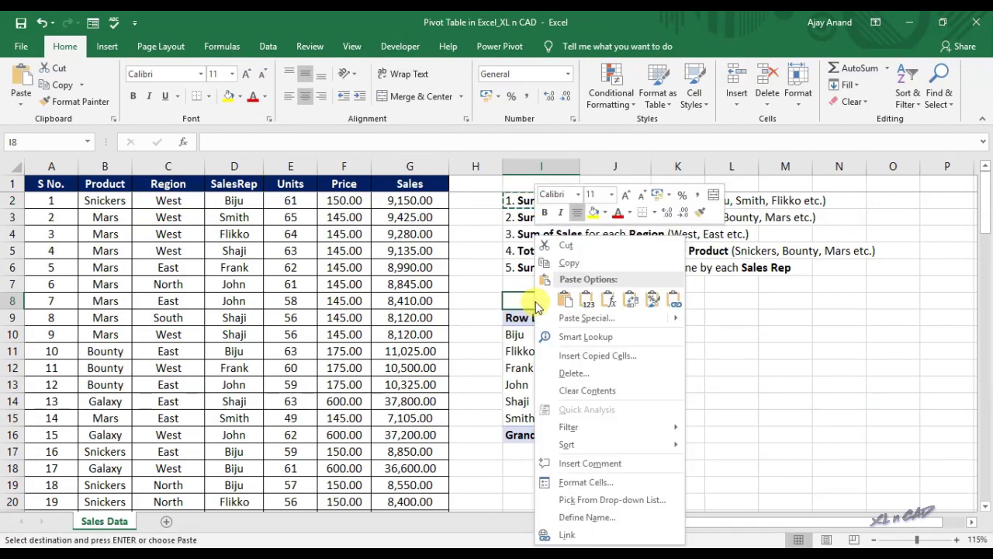
left_click(562, 300)
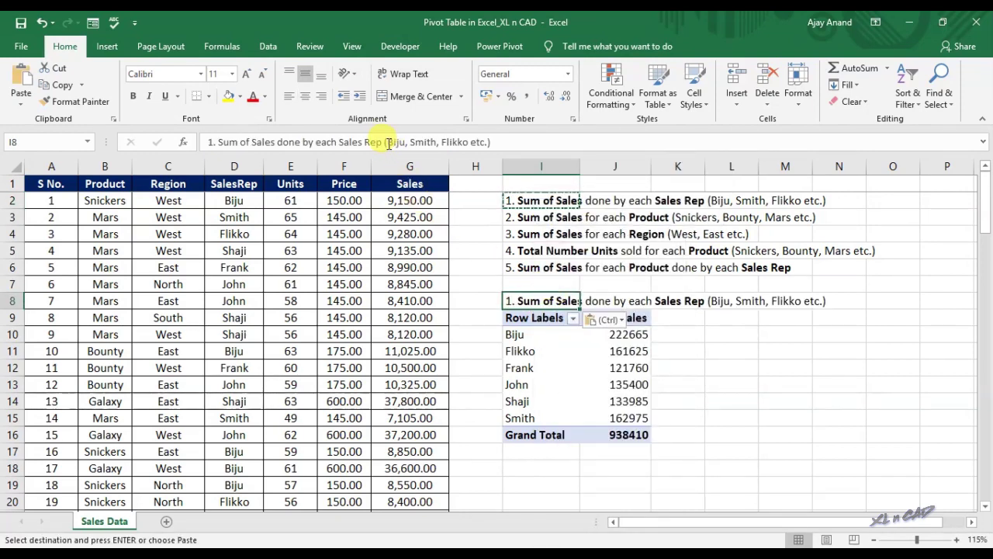
left_click_drag(383, 143, 510, 142)
key("BackSpace")
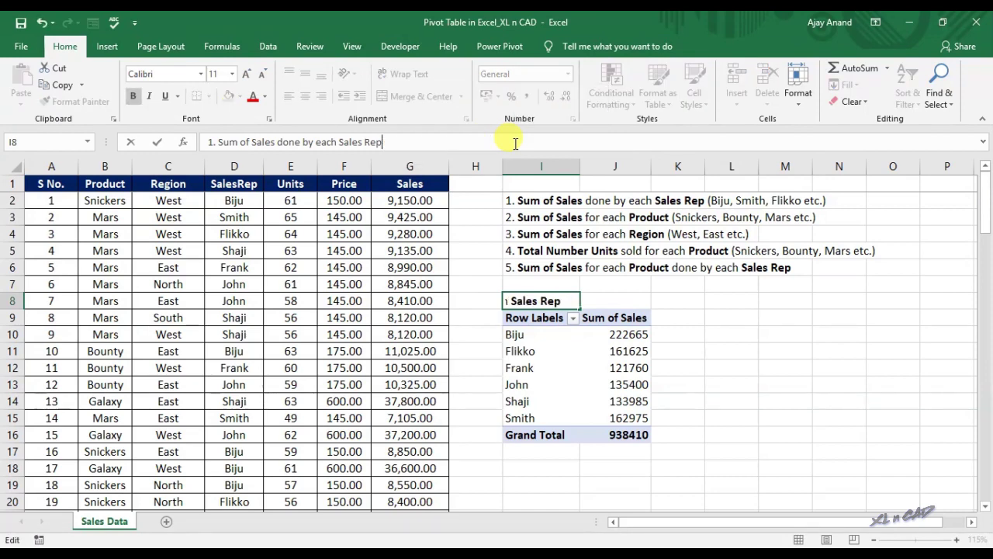
key("Return")
Step: Widen column K and copy the task 2 text from I3 into L8
left_click(718, 523)
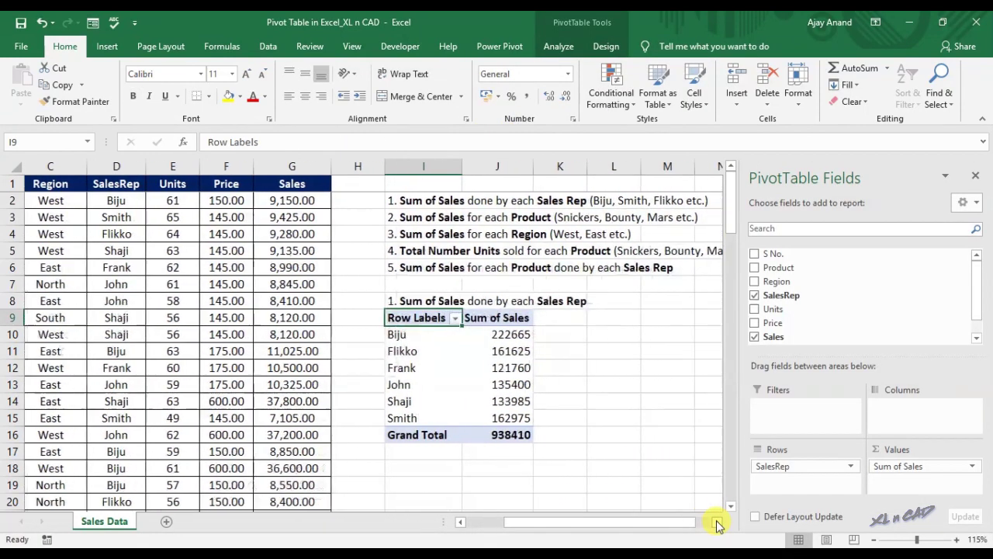
left_click_drag(466, 166, 485, 166)
left_click(308, 220)
right_click(308, 219)
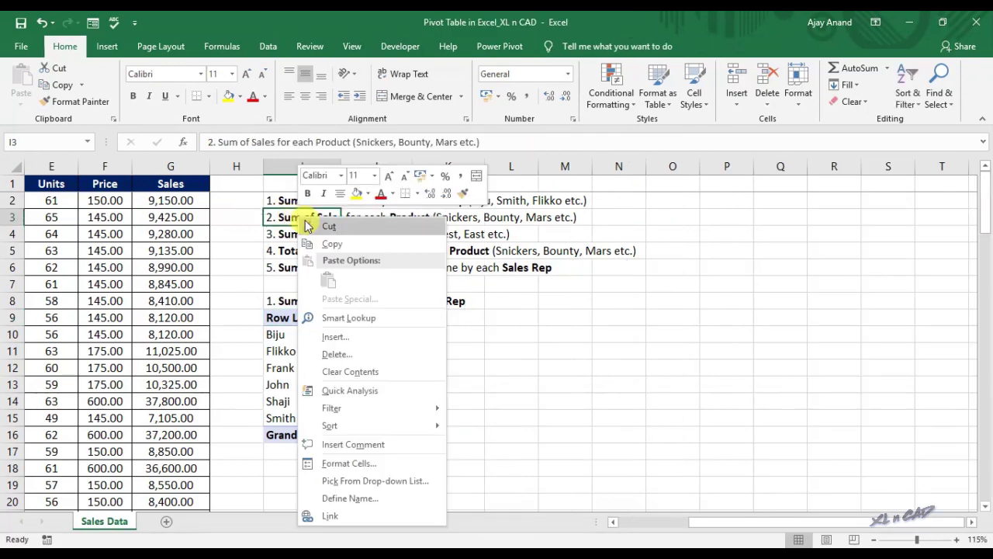
left_click(327, 233)
left_click(509, 307)
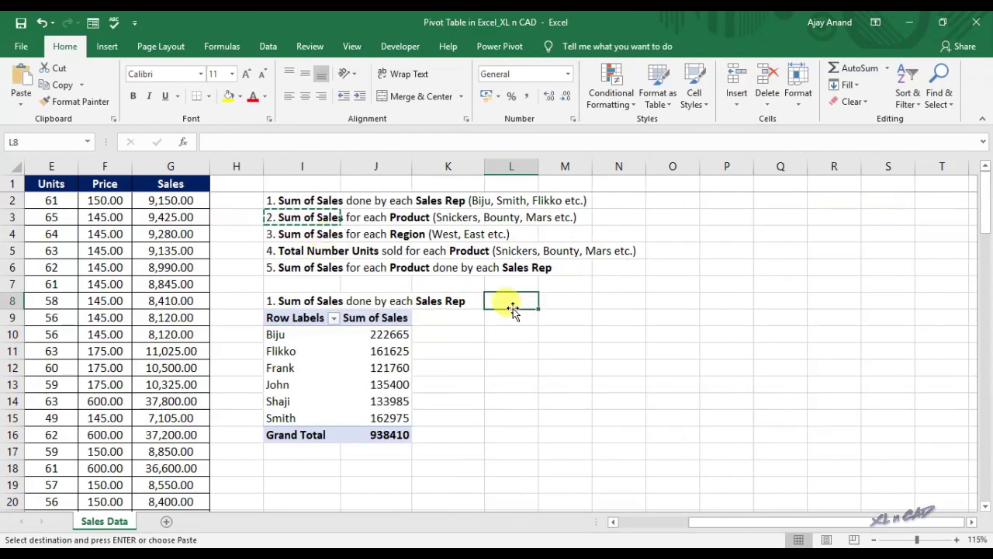
key("ctrl+v")
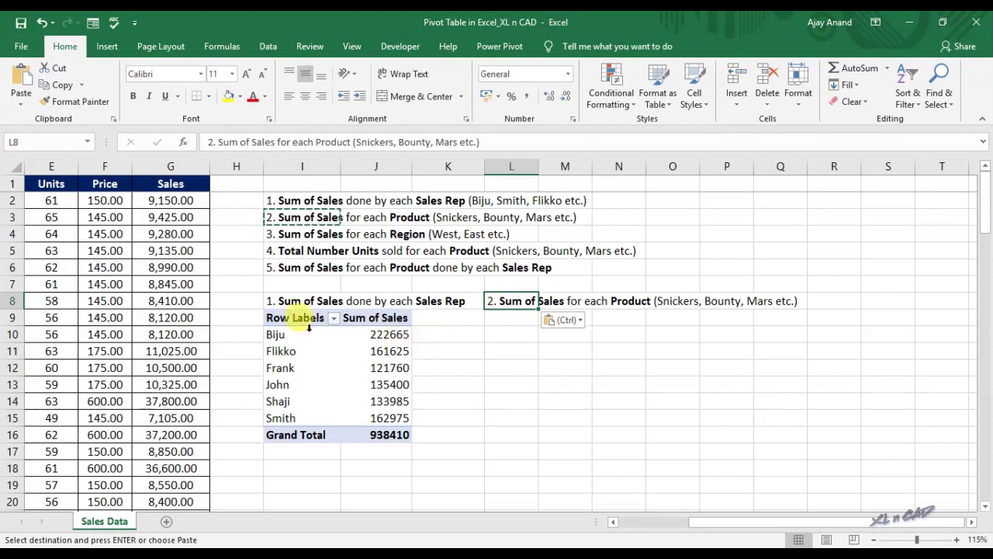
left_click_drag(273, 318, 378, 430)
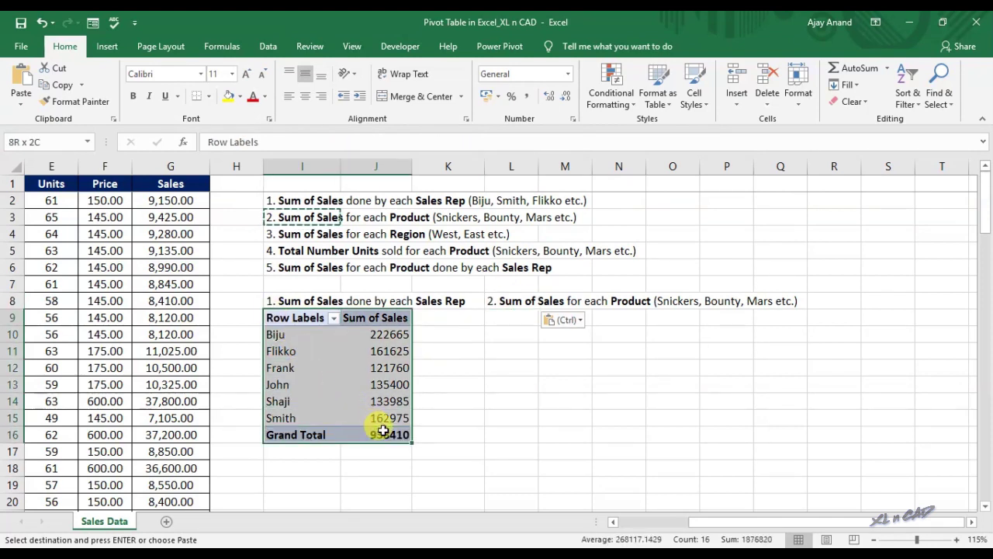
Step: Copy the first pivot table to L9 and widen columns L and M
right_click(397, 317)
left_click(429, 332)
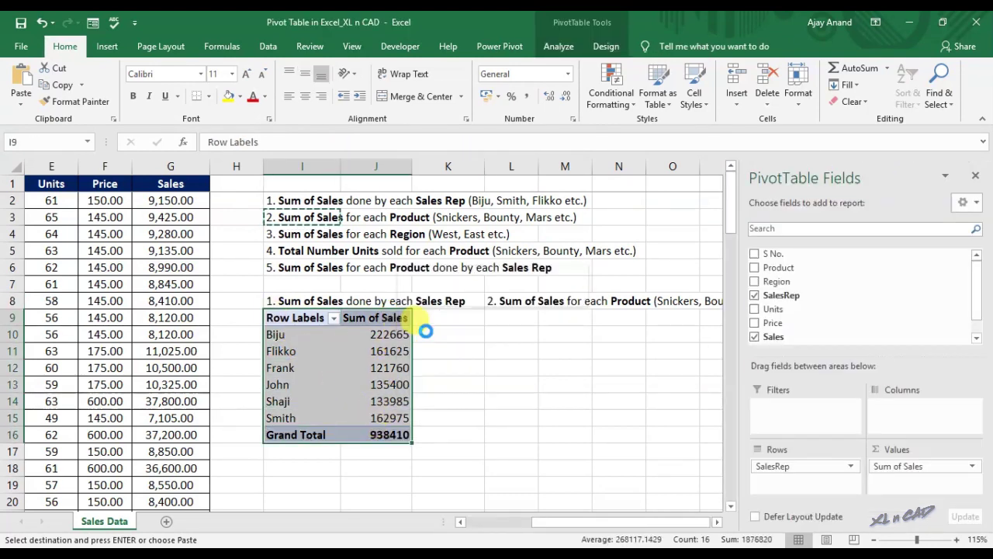
left_click(510, 321)
right_click(512, 319)
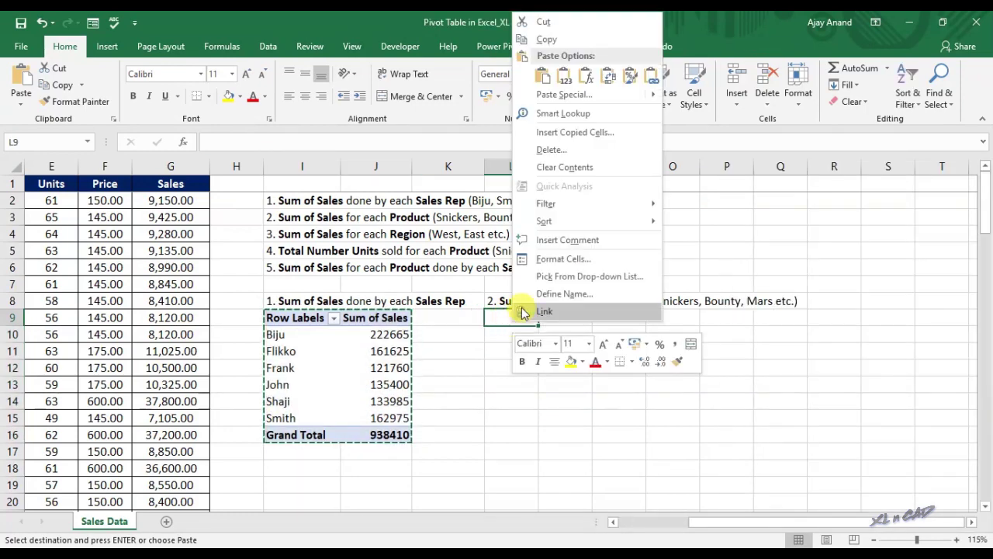
left_click(549, 77)
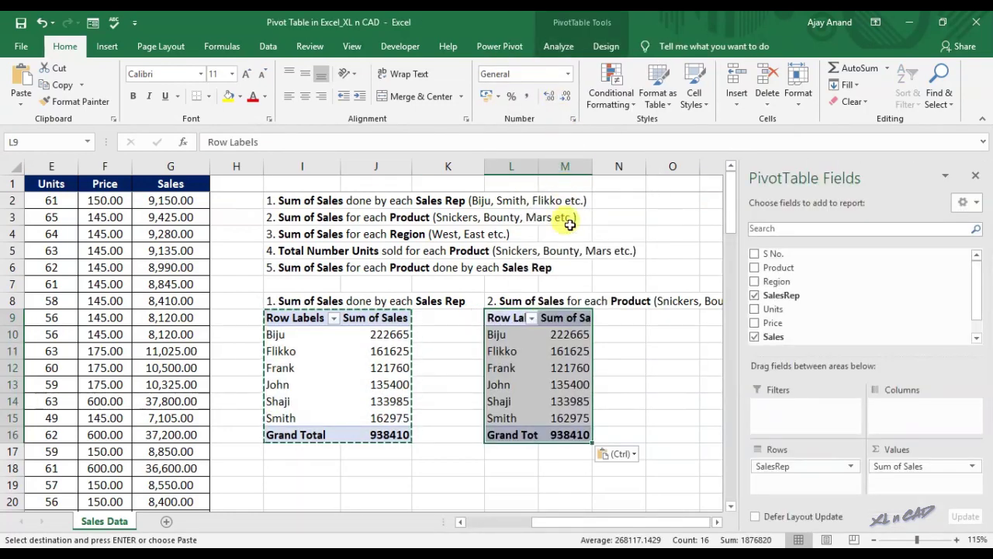
left_click_drag(539, 163, 625, 166)
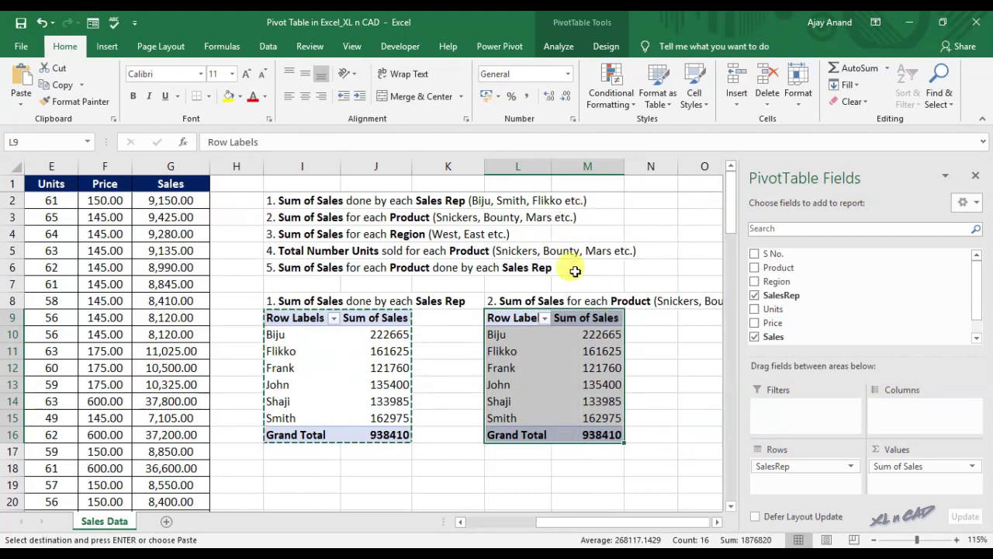
Step: Swap SalesRep for Product in the copy's rows, listing Bounty through Twix (Twix 241475)
left_click(547, 368)
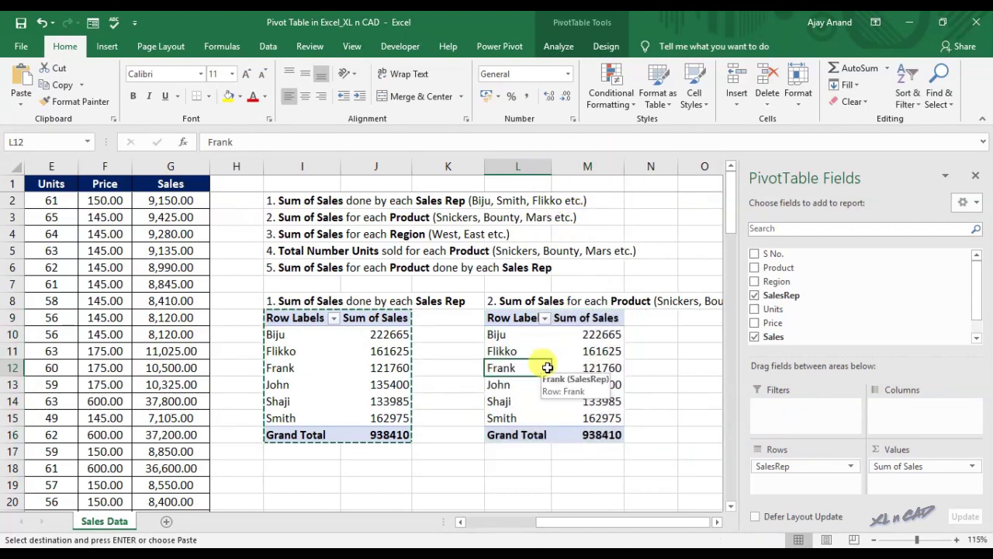
left_click(558, 47)
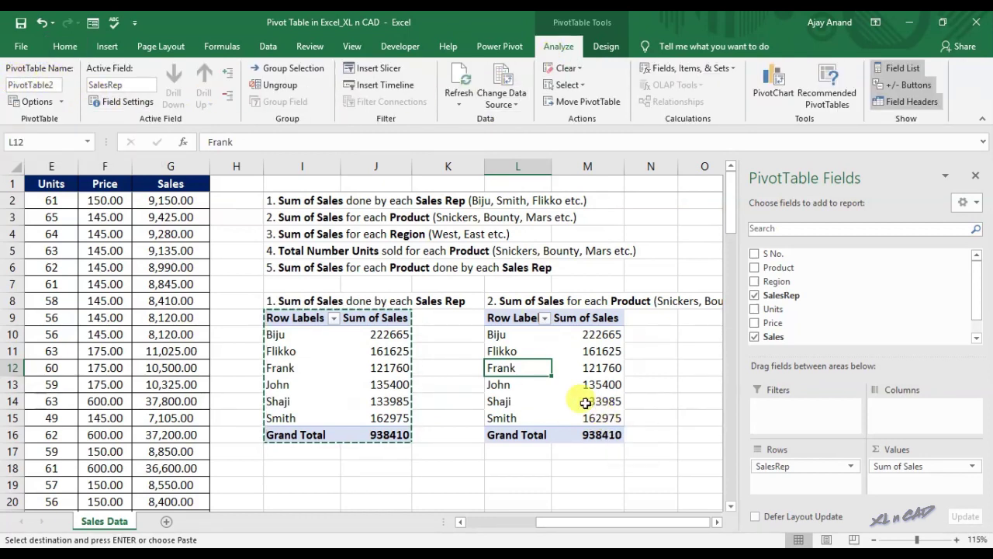
left_click(756, 296)
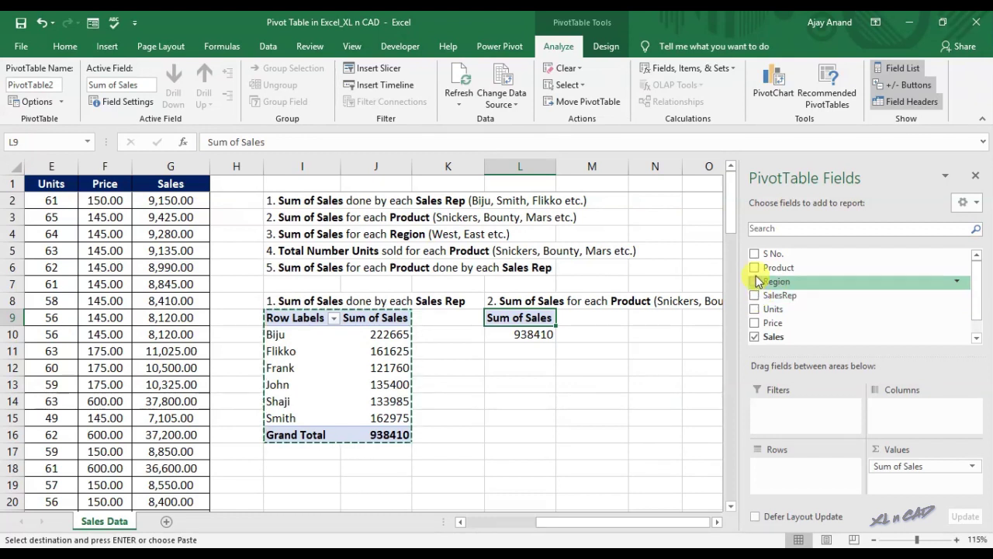
left_click_drag(769, 266, 784, 466)
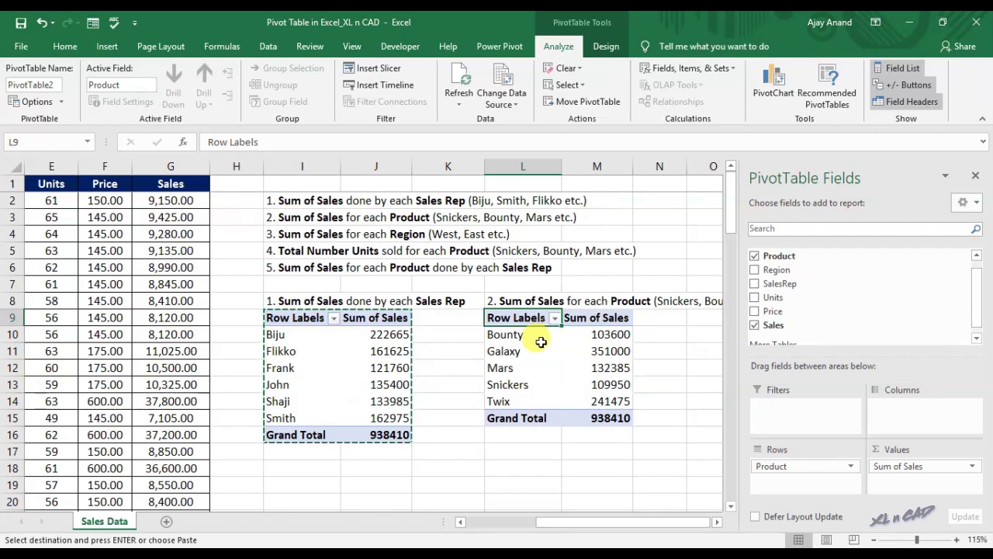
left_click(717, 522)
left_click(717, 521)
left_click(717, 522)
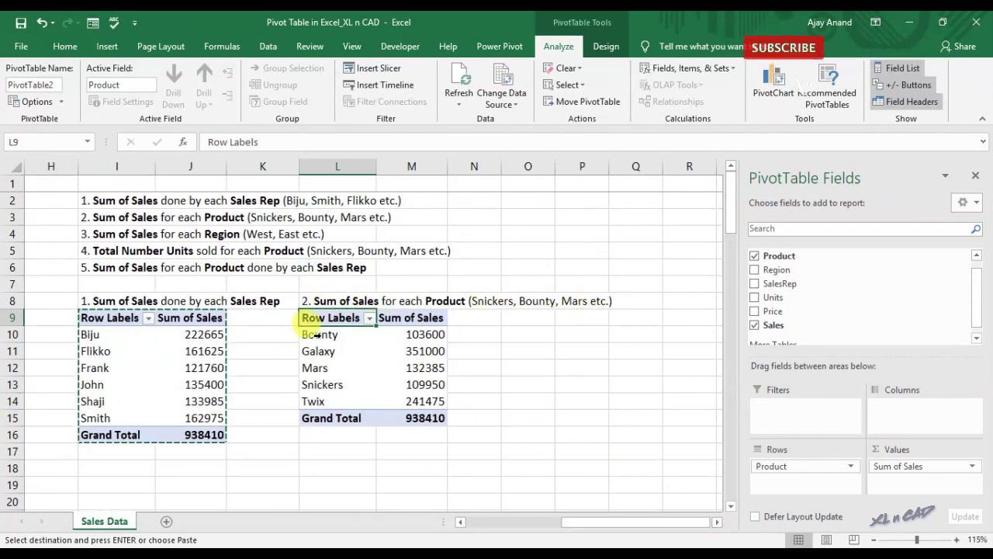
left_click_drag(312, 334, 318, 370)
left_click(419, 400)
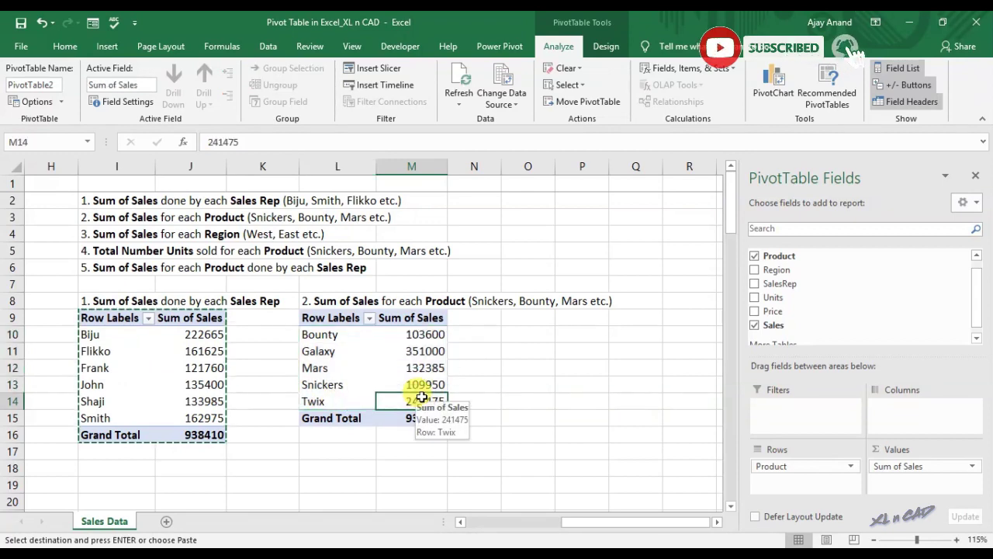
Step: Copy both pivot tables (I9:M16) and paste them starting at I19
left_click_drag(585, 517, 564, 515)
left_click_drag(233, 225, 249, 255)
left_click_drag(231, 319, 529, 440)
right_click(303, 318)
left_click(328, 326)
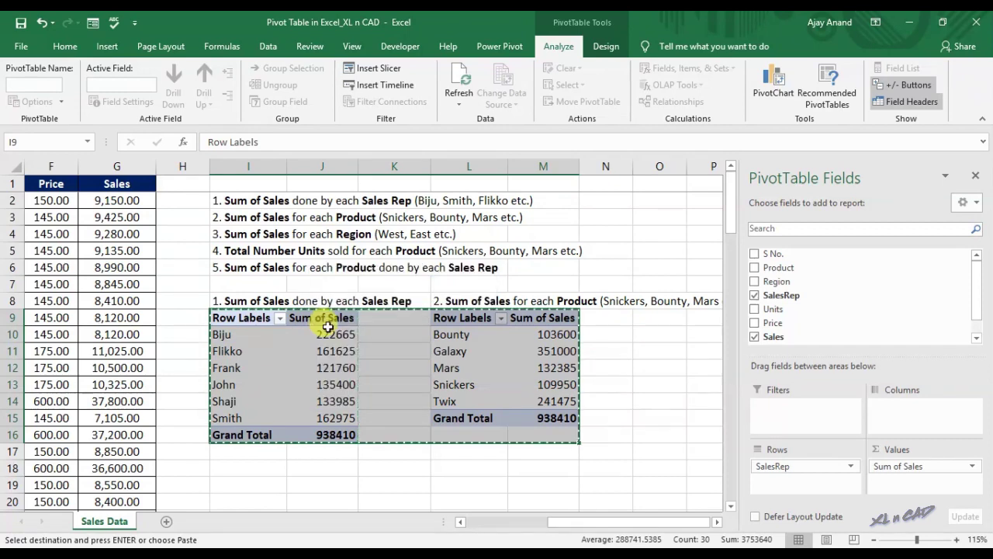
left_click(256, 485)
right_click(256, 485)
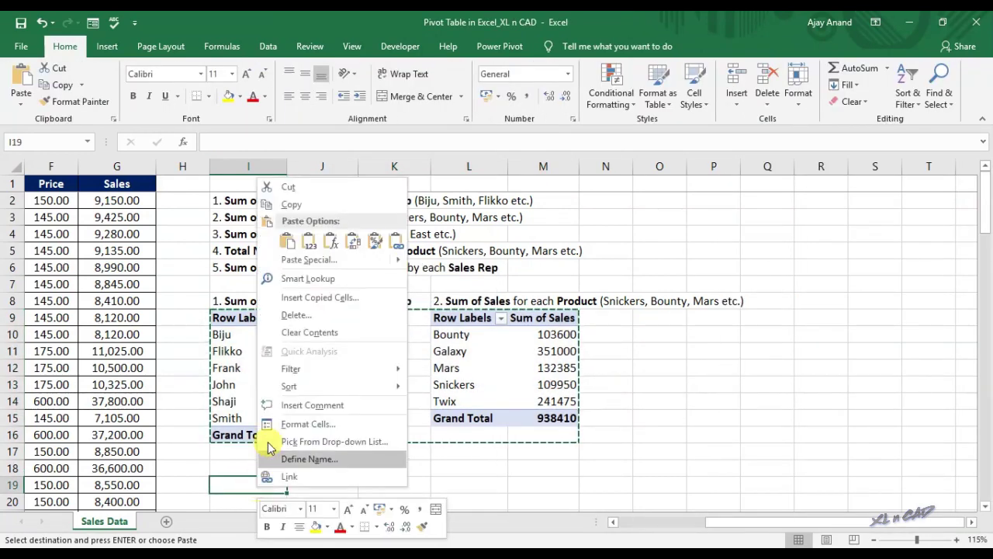
left_click(288, 243)
scroll(342, 318, "down", 3)
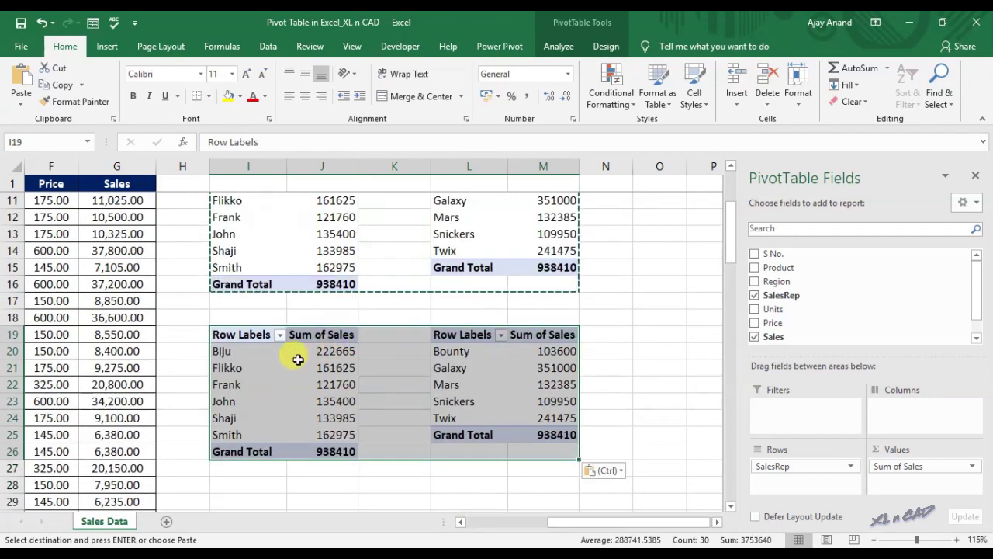
left_click(322, 368)
Step: Paste the third task's Region heading from I4 into I18
left_click(554, 47)
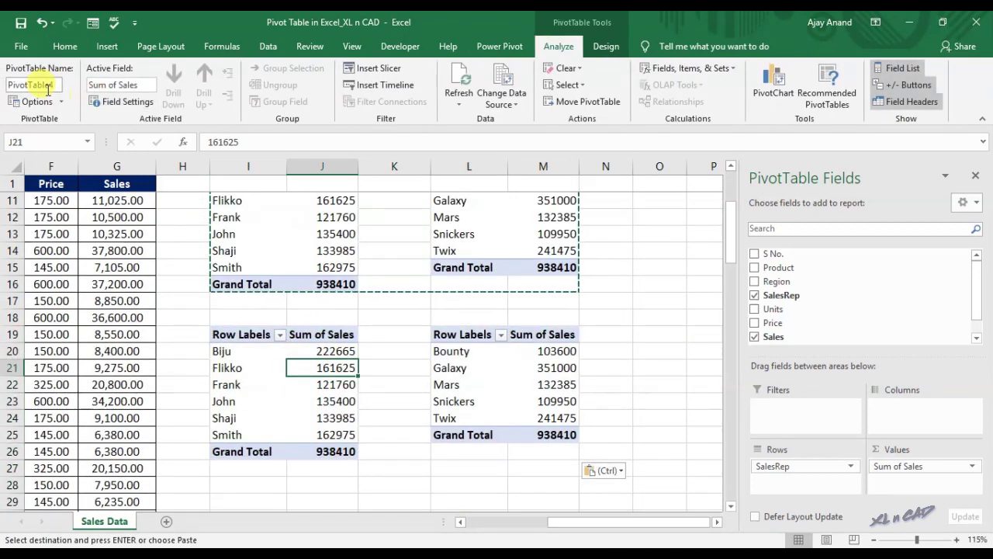
left_click(468, 384)
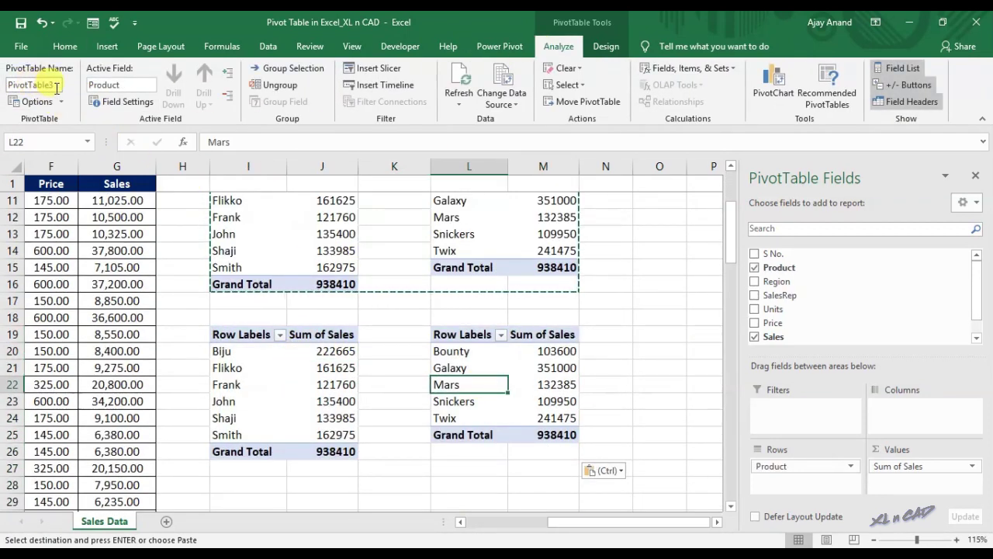
scroll(272, 295, "up", 3)
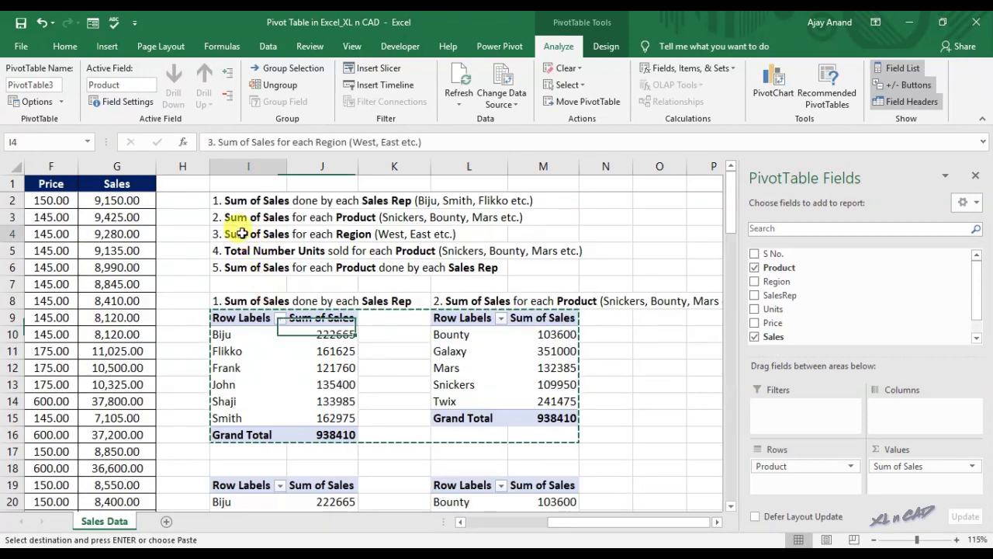
right_click(243, 235)
key("Escape")
scroll(264, 279, "down", 3)
left_click(237, 318)
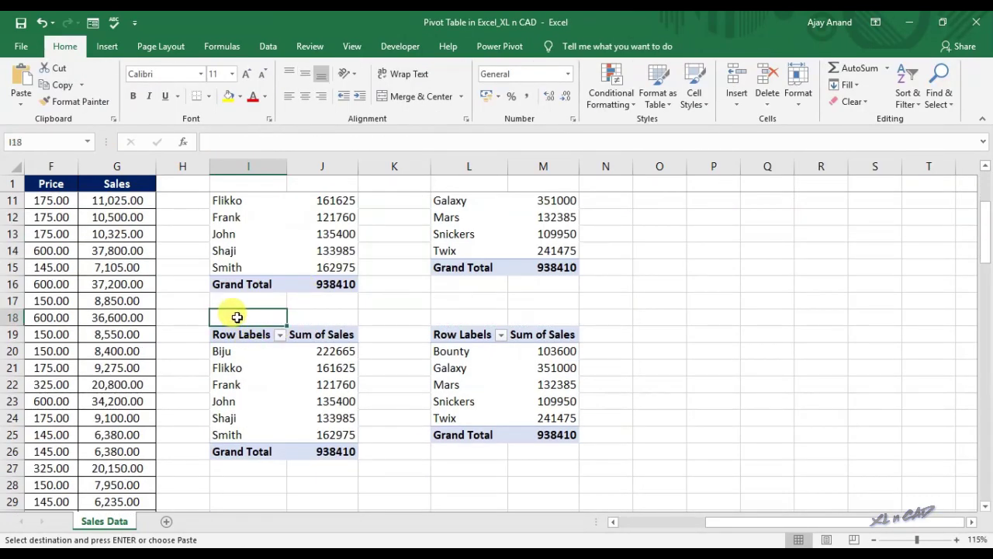
key("ctrl+v")
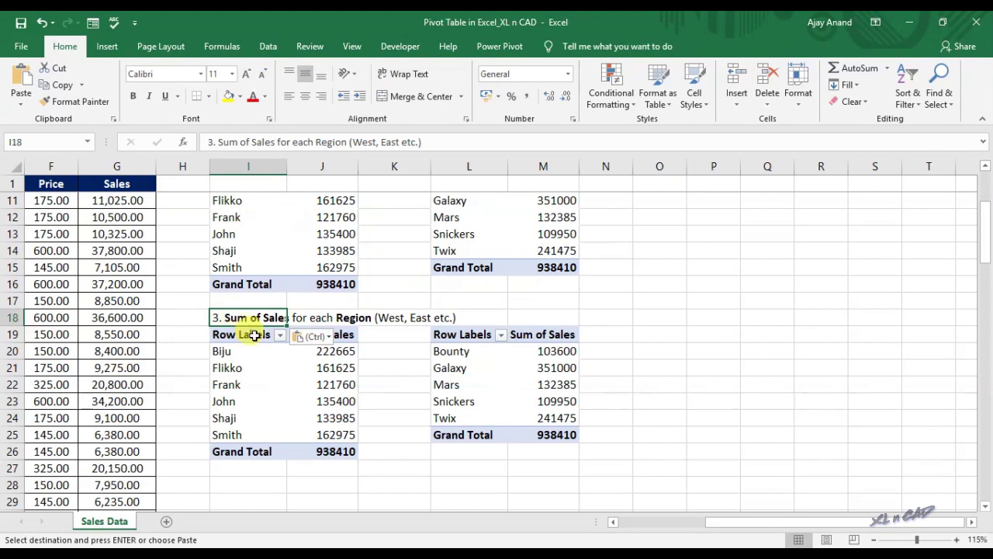
Step: Regroup the lower-left pivot by Region and trim the heading to '3. Sum of Sales for each Region'
left_click(280, 385)
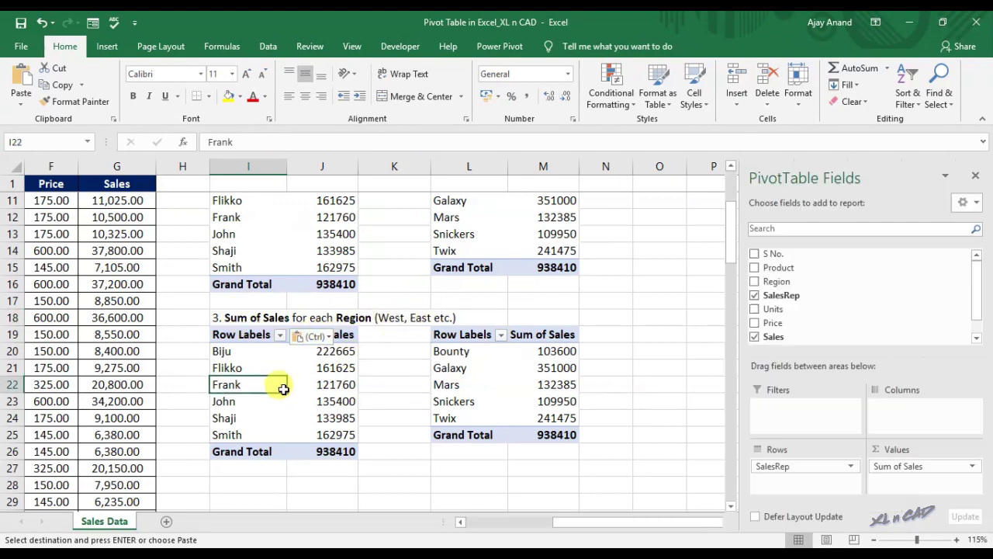
left_click(755, 296)
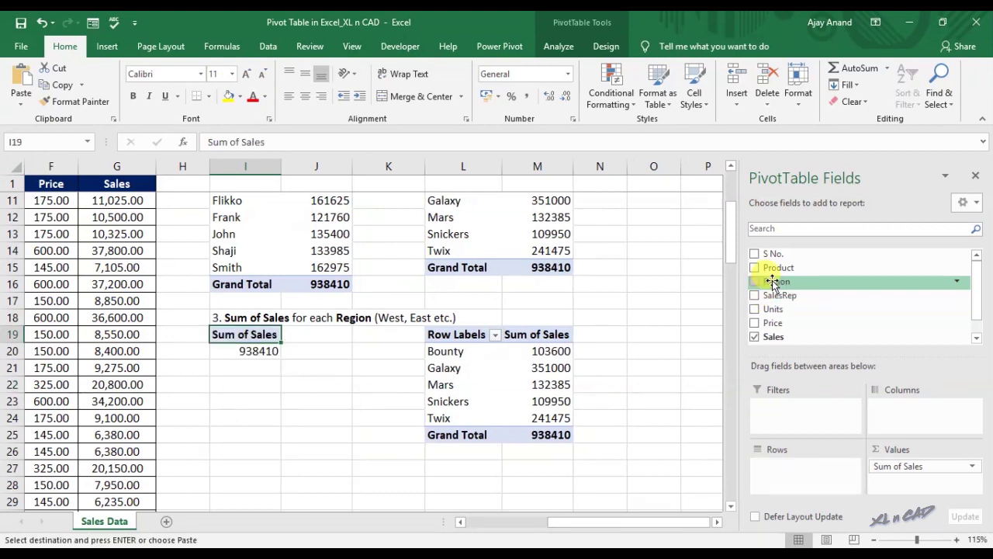
left_click_drag(773, 283, 772, 463)
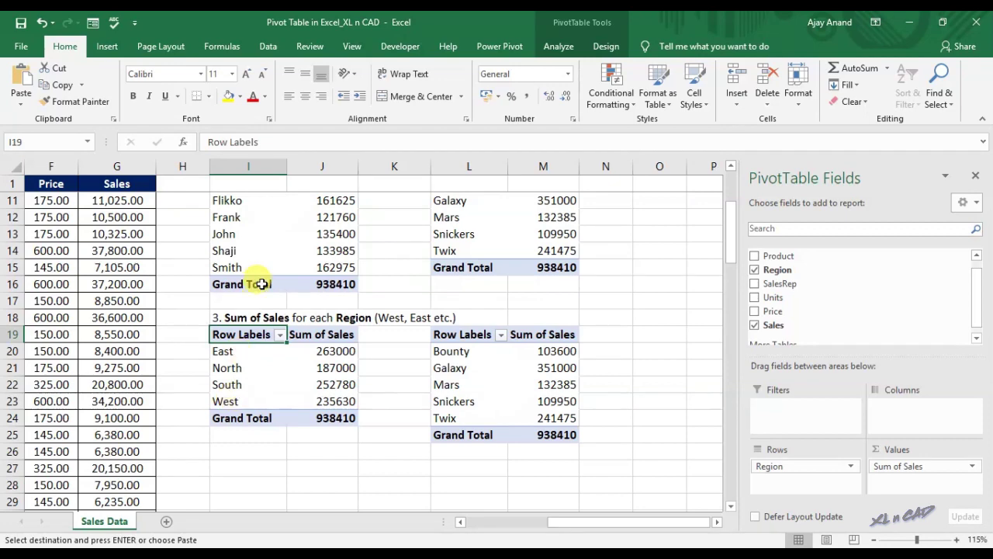
left_click(245, 318)
left_click_drag(352, 143, 466, 140)
key("BackSpace")
key("Return")
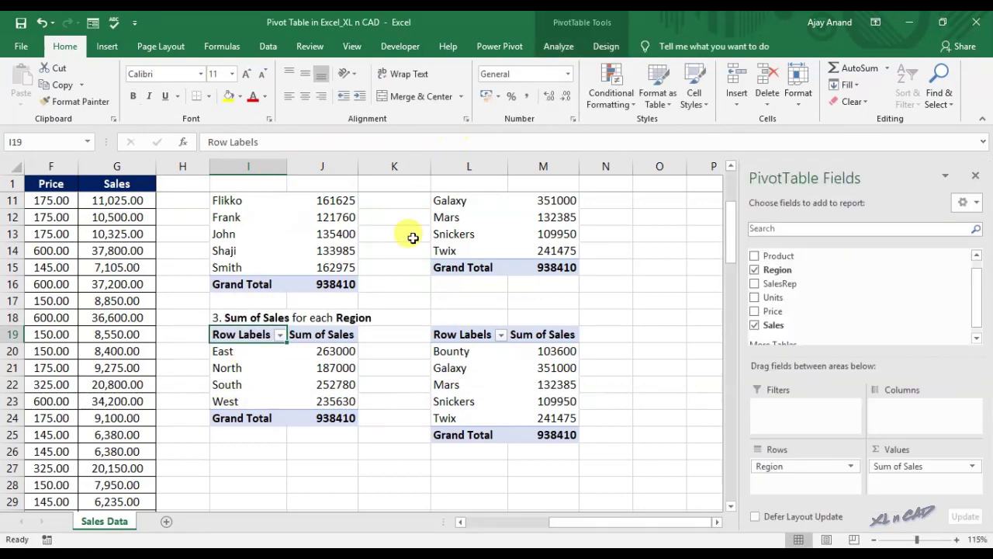
scroll(426, 205, "up", 4)
Step: Copy the task 4 heading from I5 into L18
left_click(247, 251)
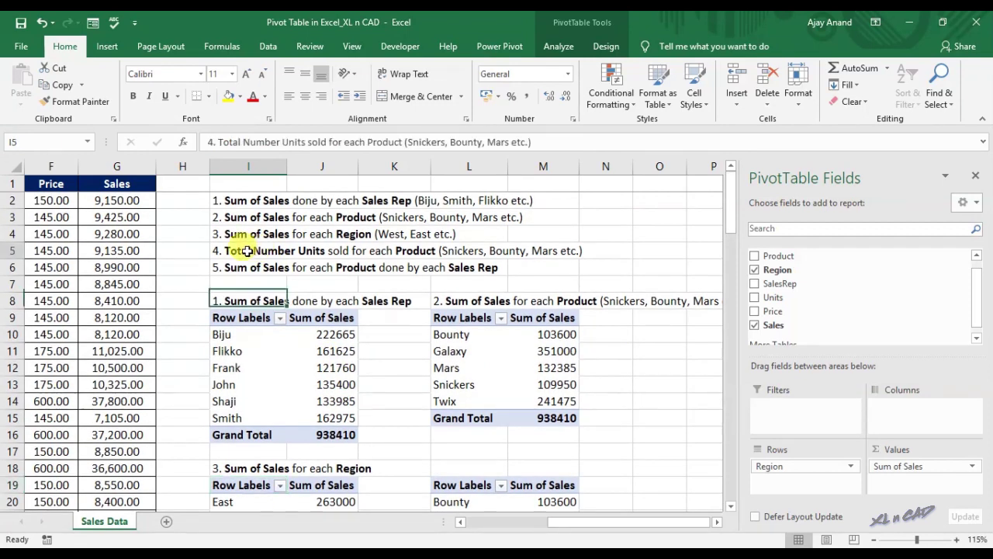
right_click(245, 250)
left_click(291, 268)
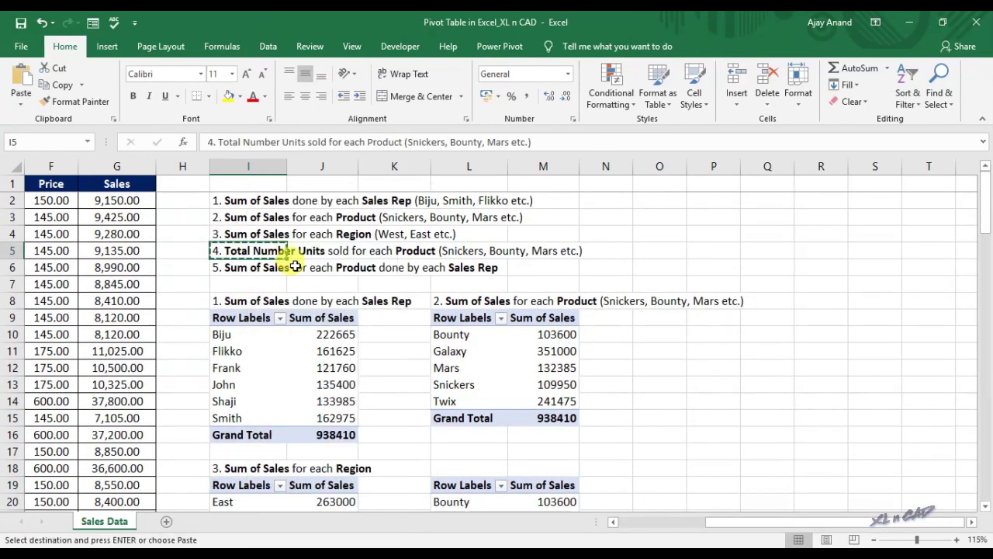
scroll(299, 277, "down", 3)
left_click(454, 316)
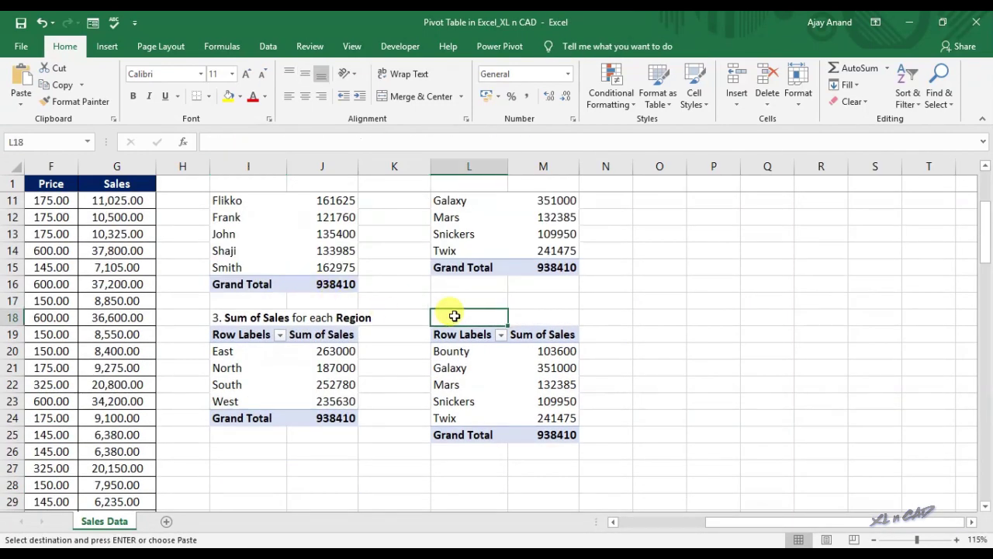
key("ctrl+v")
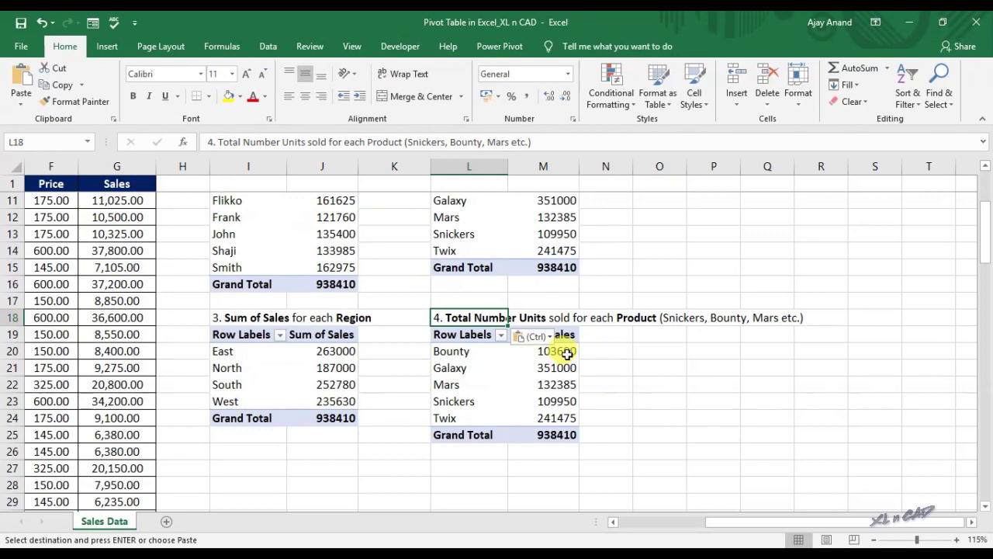
Step: Replace Sales with Units in the lower-right pivot's values, totalling 3566
left_click(487, 374)
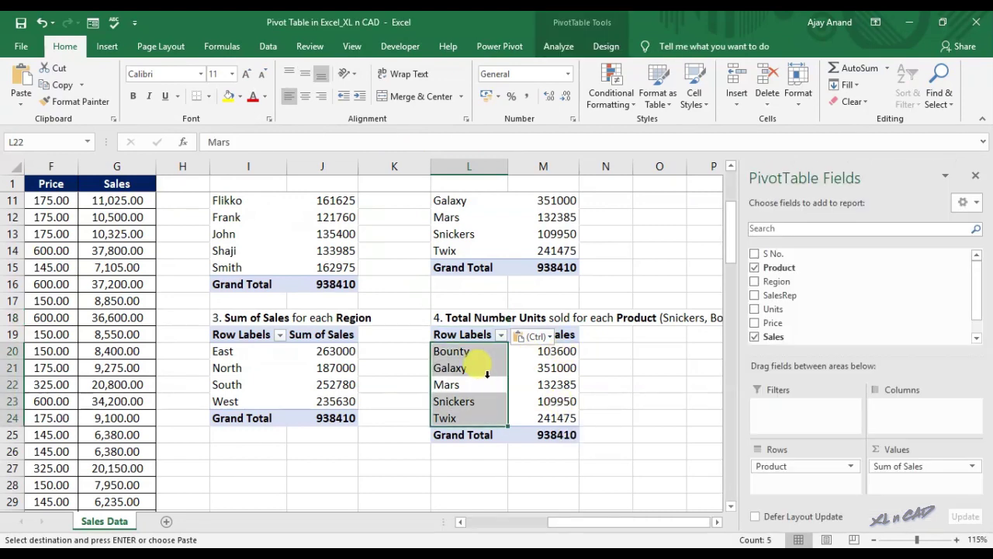
left_click(755, 339)
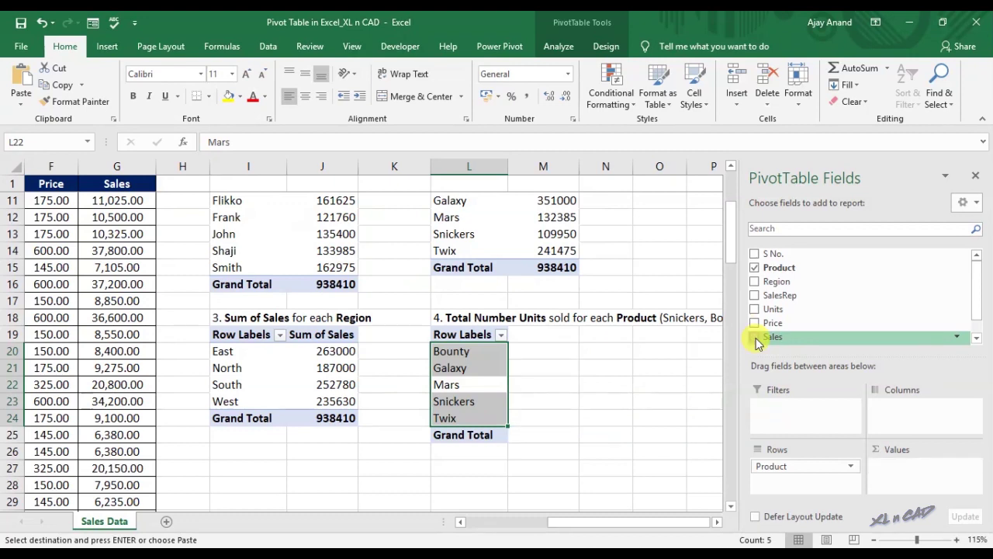
left_click_drag(814, 311, 908, 469)
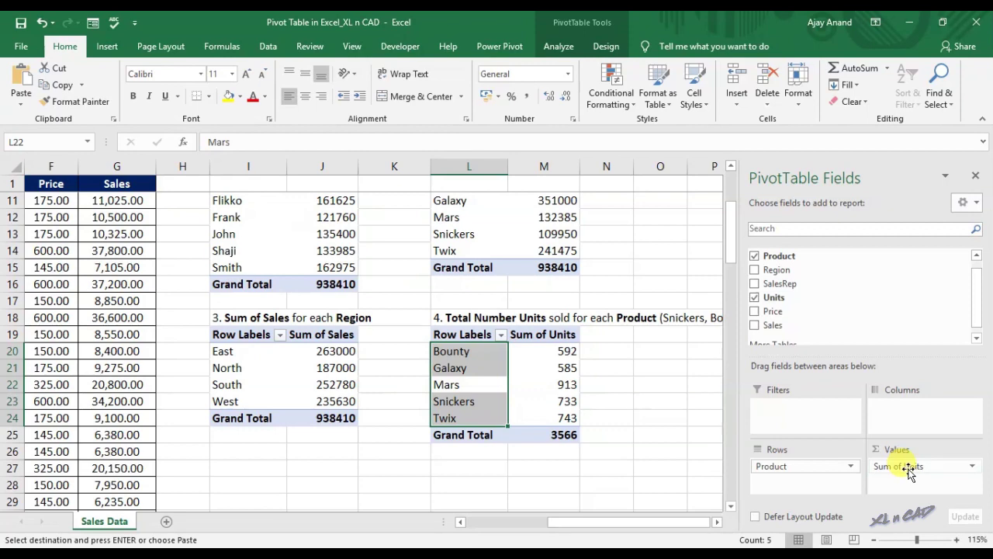
left_click_drag(554, 351, 555, 418)
left_click_drag(594, 525, 505, 525)
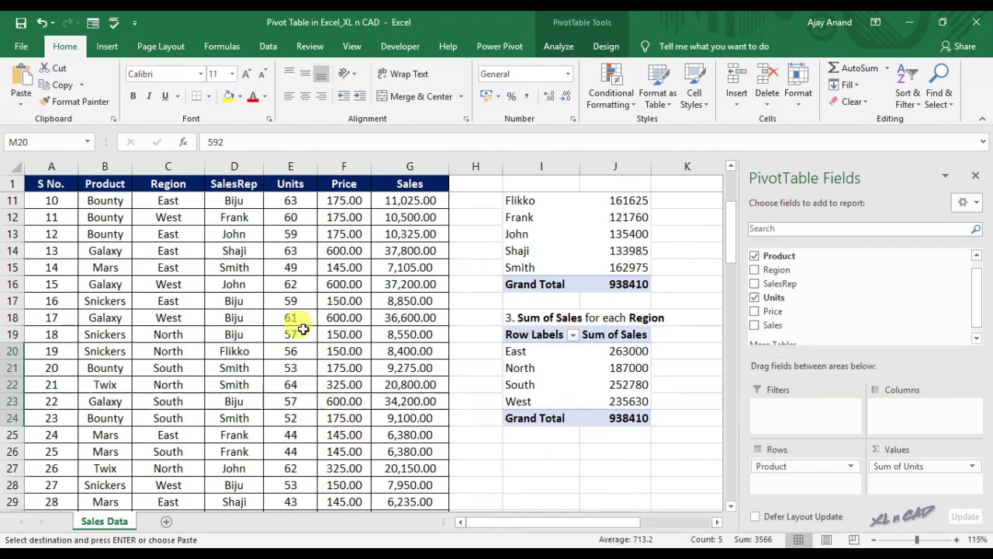
Step: Copy the task 5 heading from I6 into I28
left_click_drag(284, 384, 286, 412)
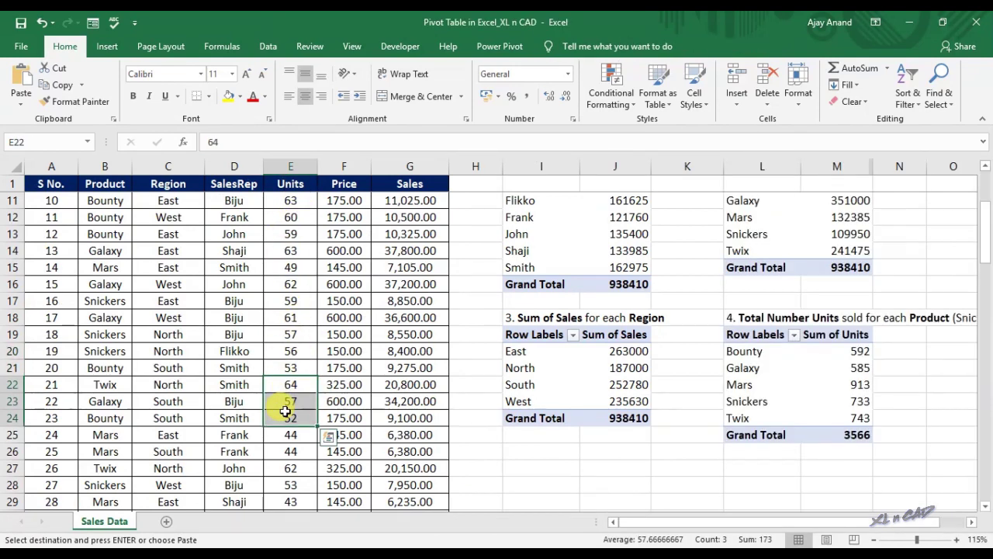
left_click_drag(644, 523, 666, 525)
scroll(639, 398, "up", 3)
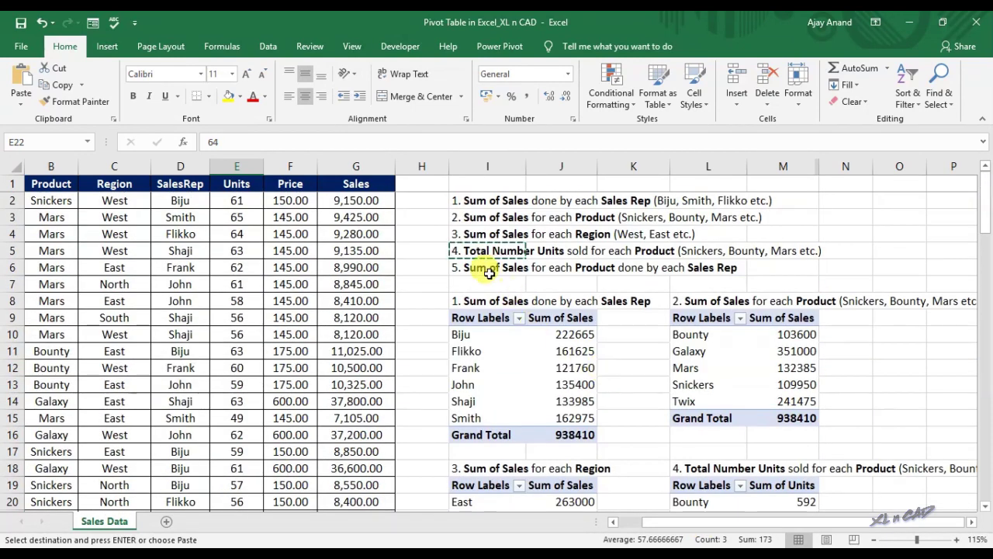
left_click(485, 267)
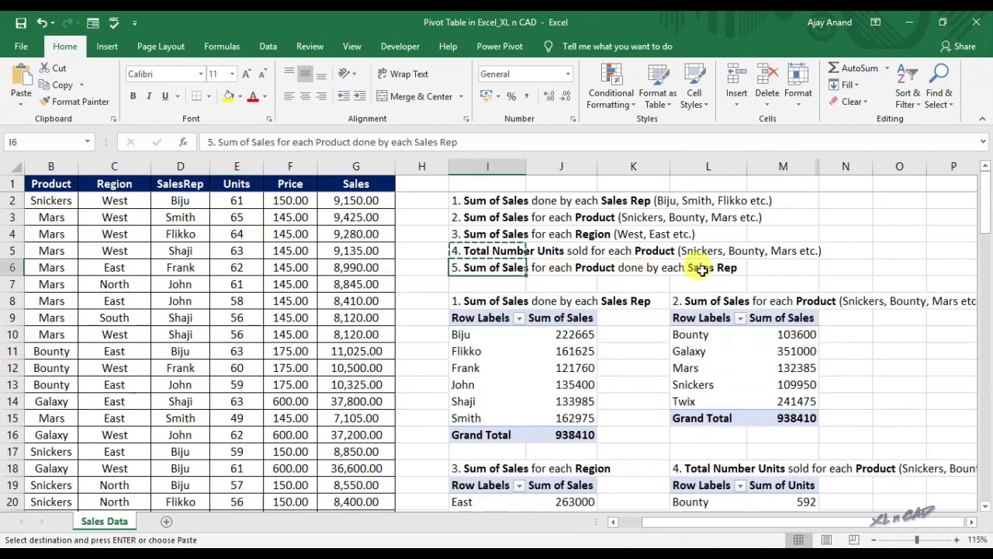
right_click(505, 268)
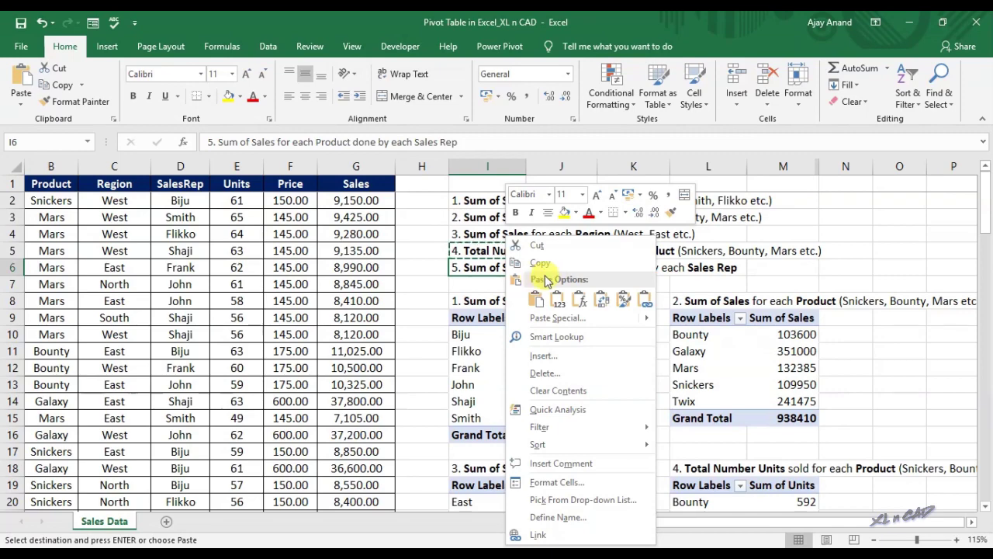
key("Escape")
scroll(482, 343, "down", 6)
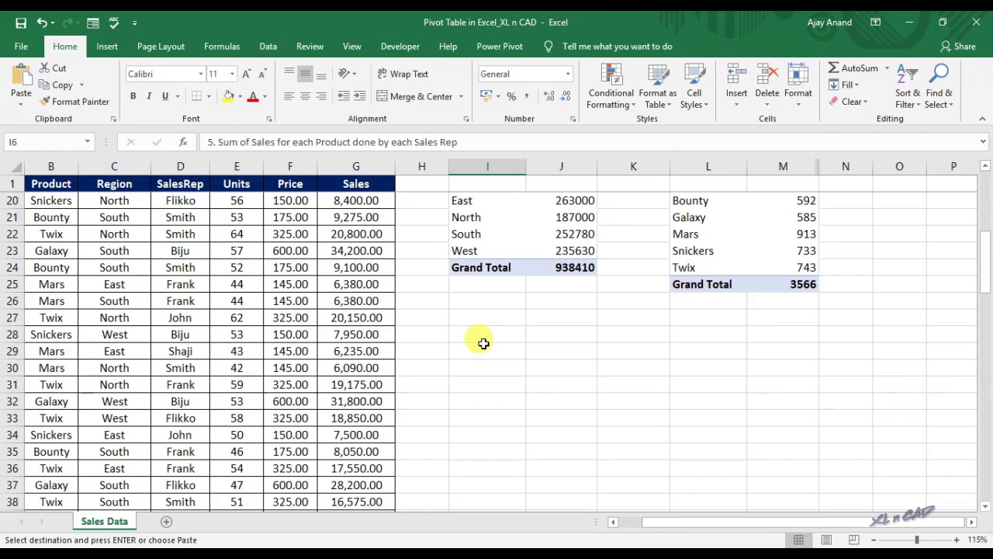
left_click(482, 339)
key("ctrl+v")
Step: Copy the sales-rep pivot table I9:J16 and paste it at I29
scroll(687, 357, "up", 2)
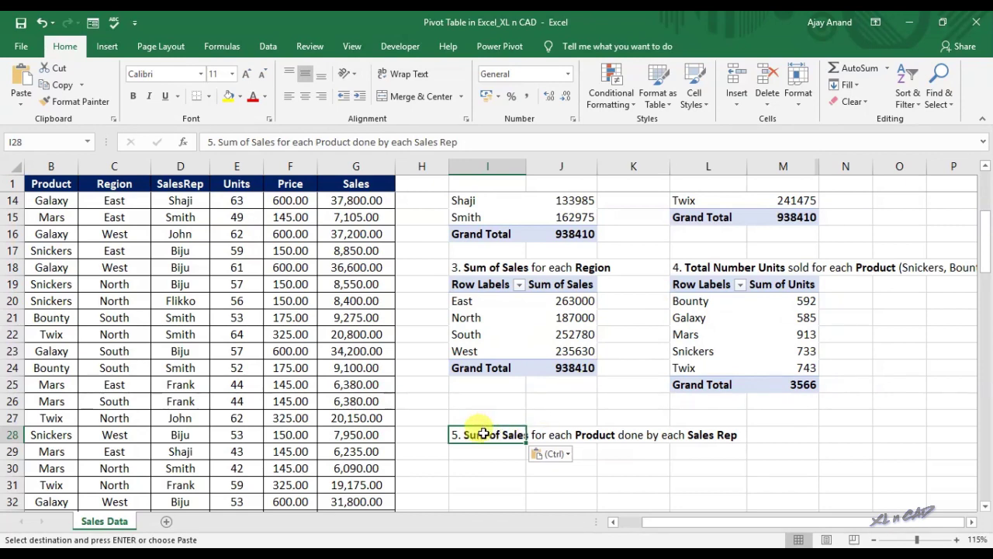
scroll(586, 301, "up", 2)
scroll(586, 300, "up", 1)
left_click_drag(464, 218, 581, 326)
right_click(572, 276)
left_click(585, 288)
scroll(575, 289, "down", 4)
left_click(481, 352)
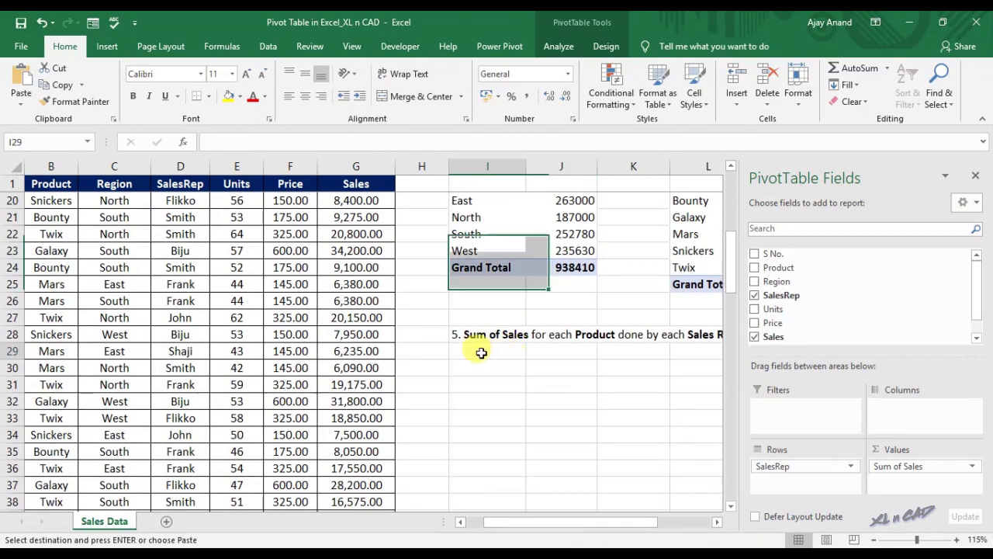
right_click(482, 352)
left_click(509, 107)
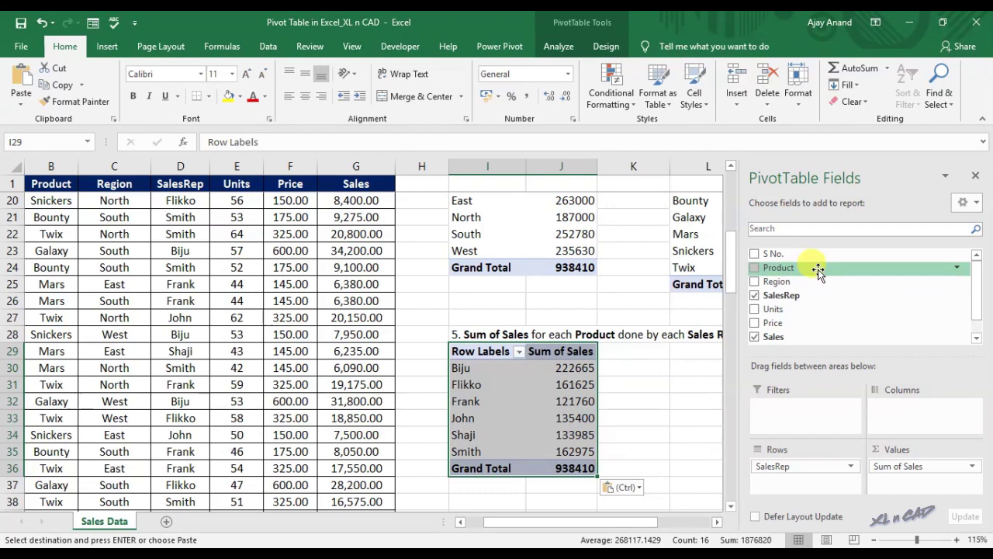
Step: Add Product to Rows beneath SalesRep and review each rep's Bounty-to-Twix breakdown
left_click_drag(818, 269, 811, 482)
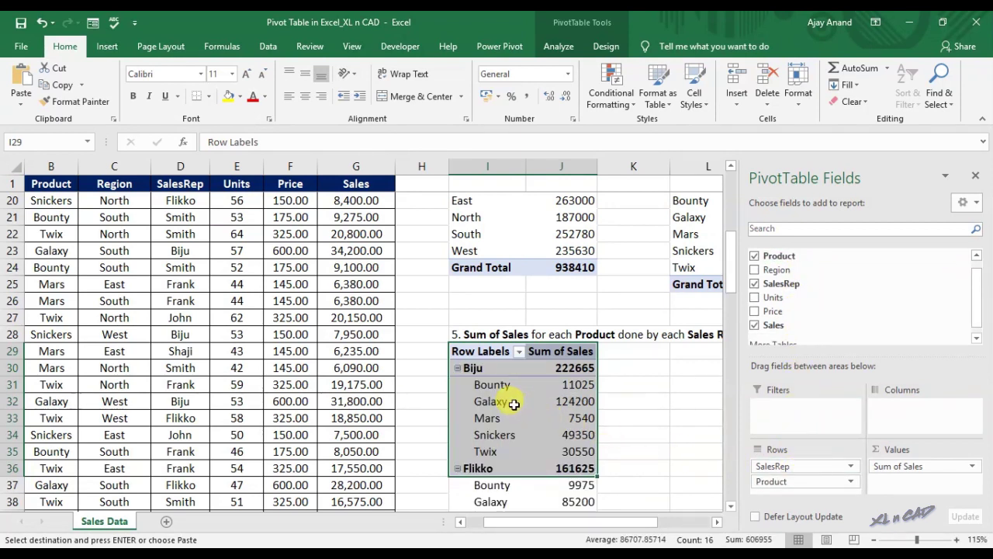
left_click(717, 523)
left_click(717, 523)
left_click(717, 523)
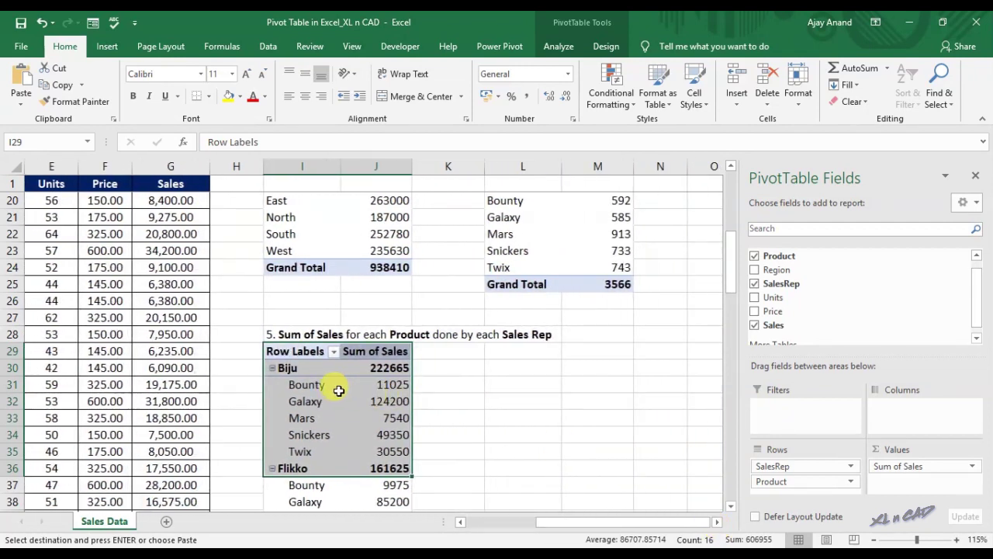
left_click(335, 384)
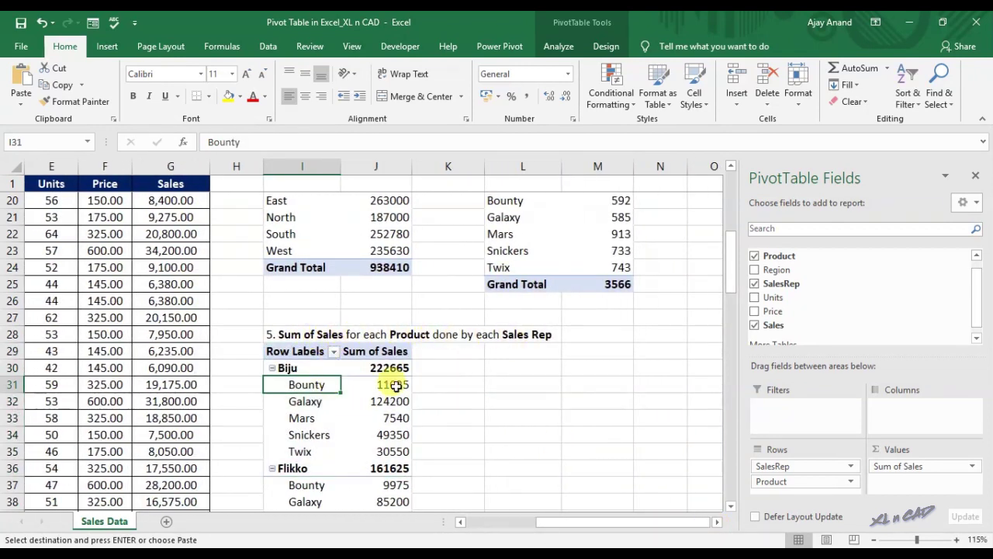
left_click_drag(311, 381, 321, 450)
scroll(330, 392, "down", 1)
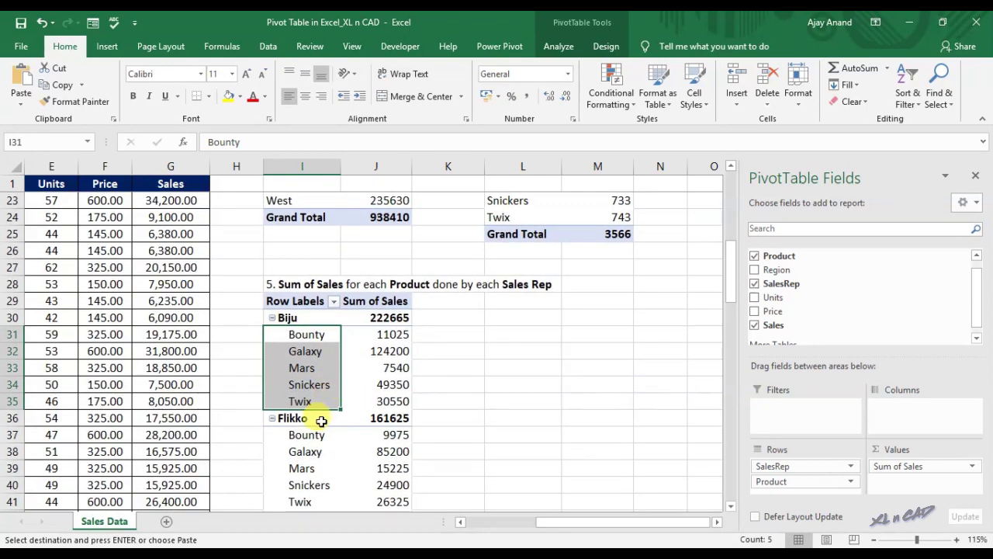
left_click(321, 419)
scroll(325, 435, "down", 1)
left_click_drag(310, 384, 313, 449)
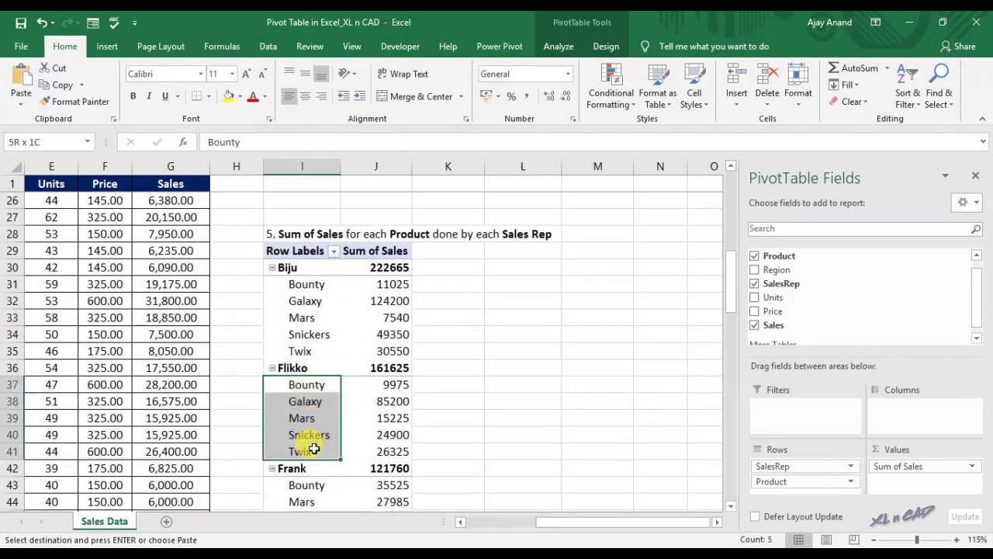
scroll(312, 403, "down", 3)
left_click_drag(310, 335, 316, 383)
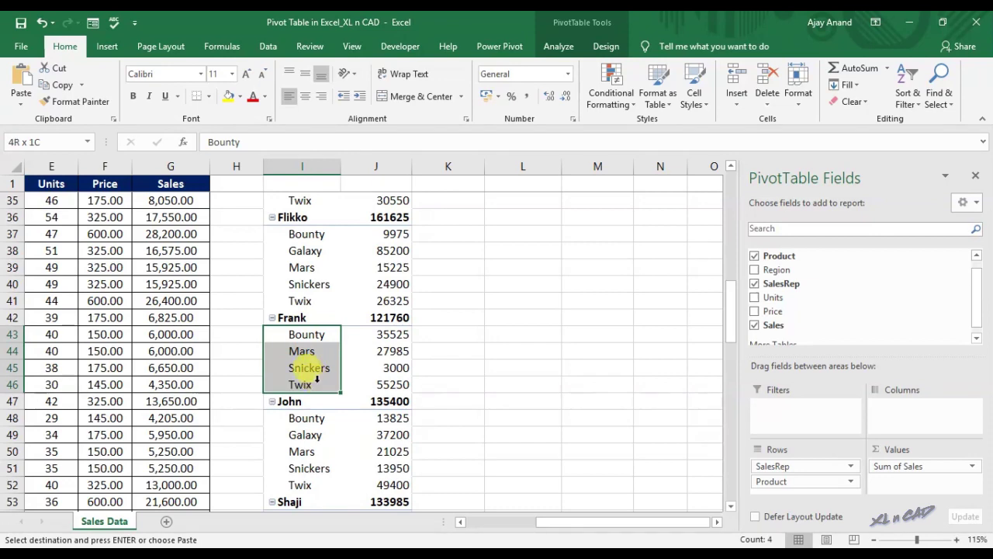
scroll(357, 357, "up", 4)
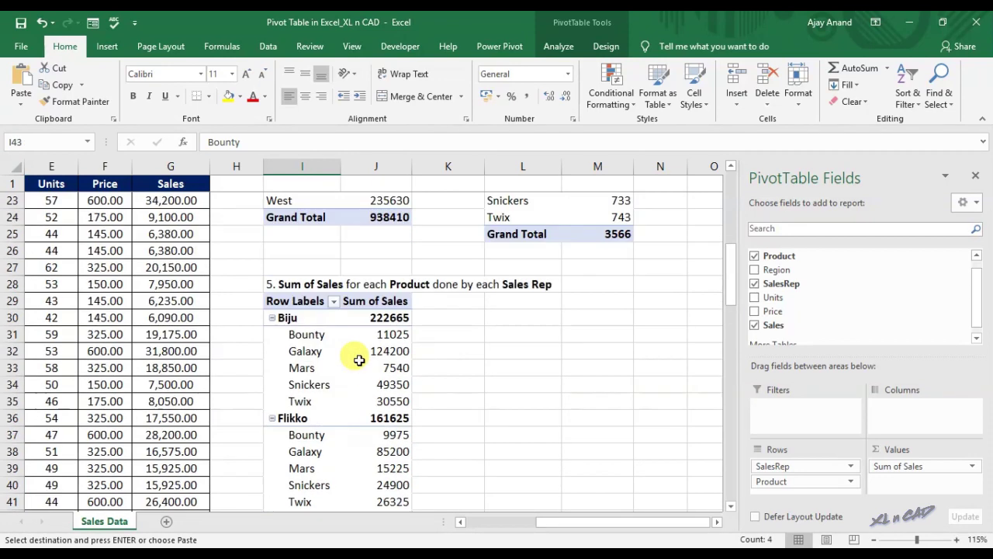
Step: Collapse the entire SalesRep field so only each rep's total shows
right_click(332, 320)
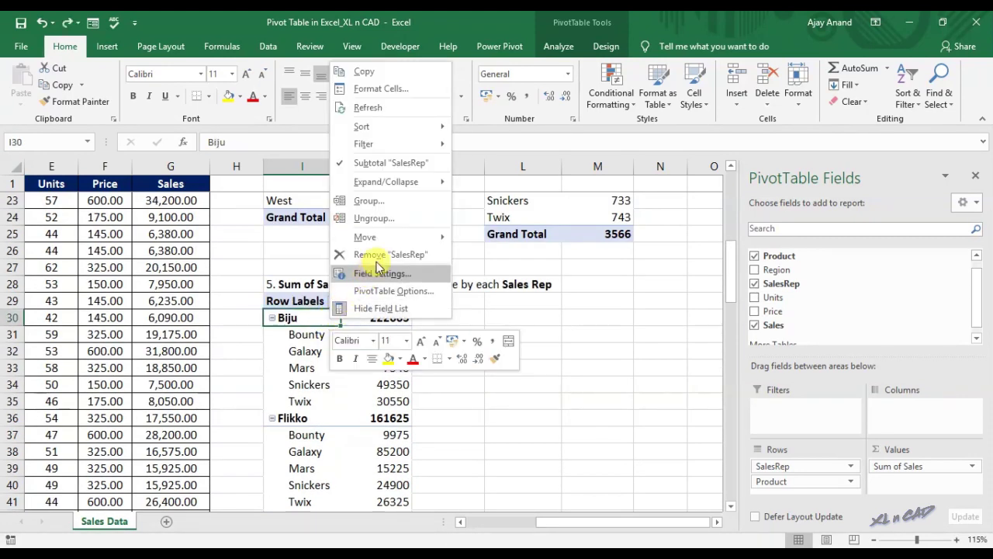
mouse_move(433, 190)
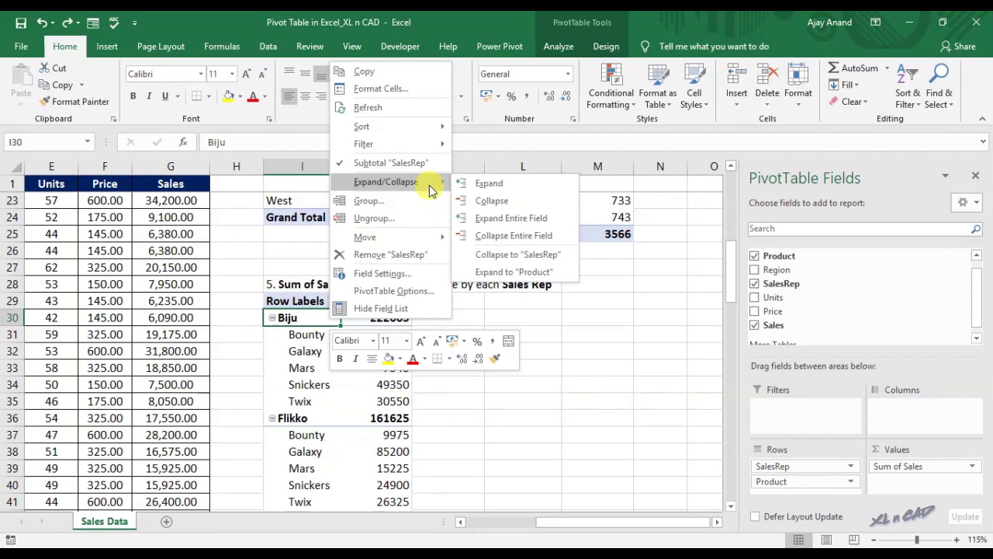
left_click(508, 235)
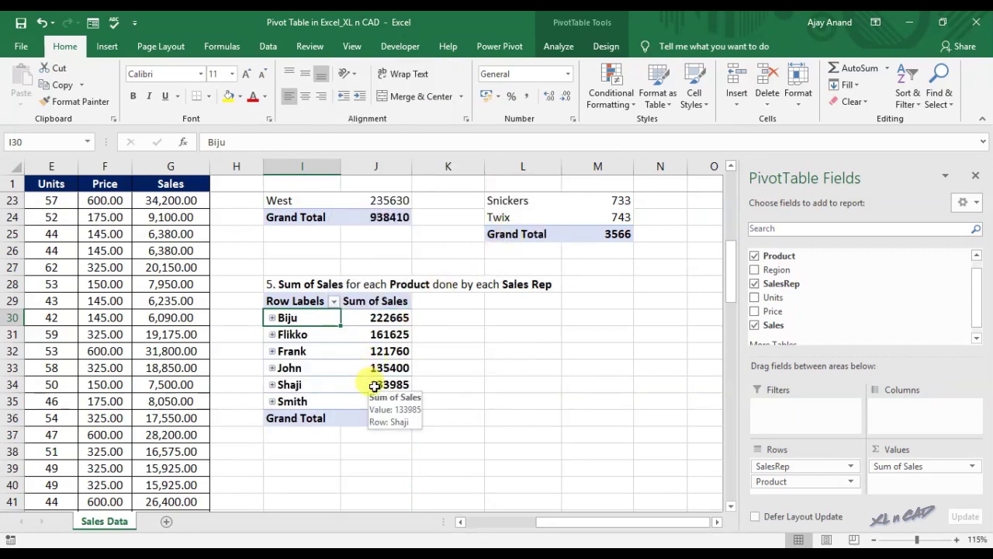
scroll(368, 376, "up", 7)
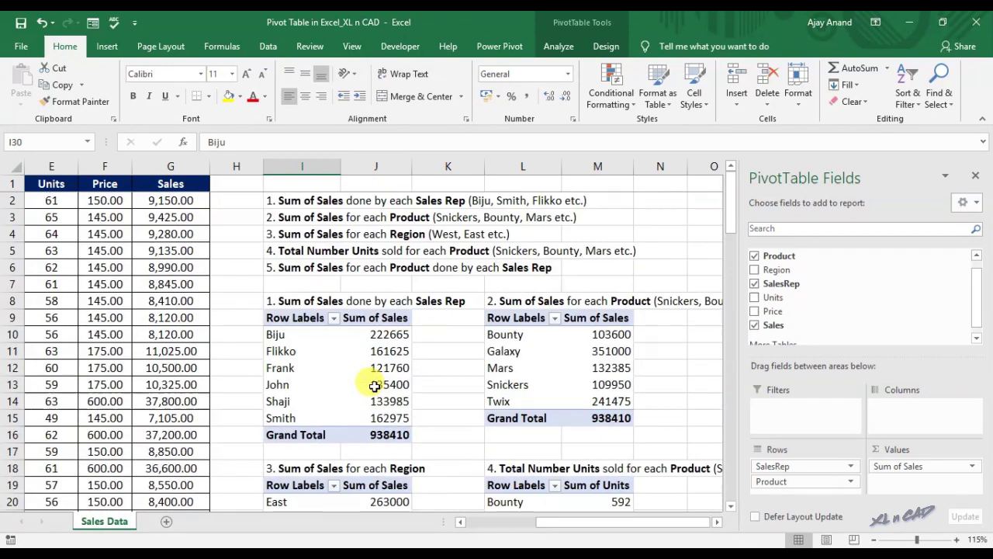
Step: Keep the black-header style on the sales rep pivot and give the product pivot an orange style
left_click(365, 353)
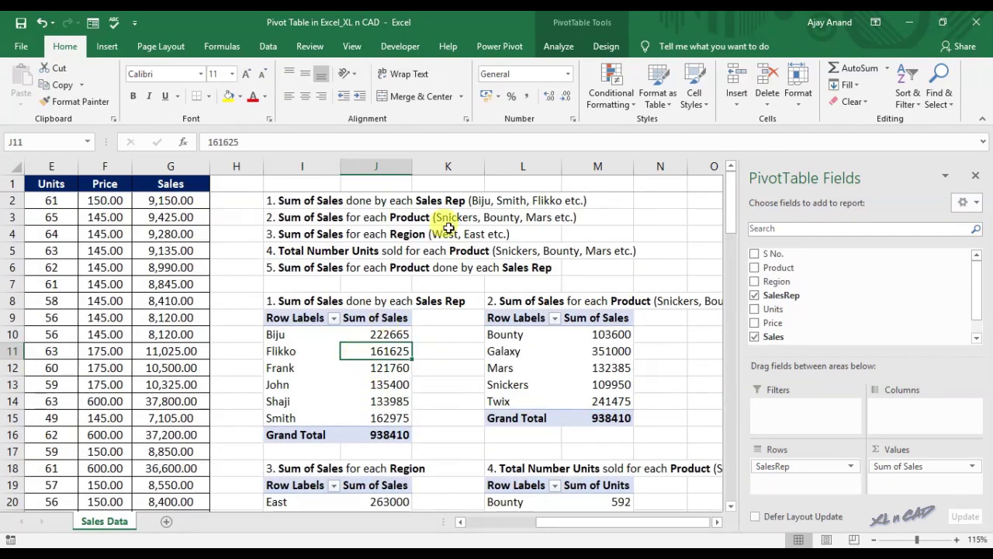
left_click(605, 48)
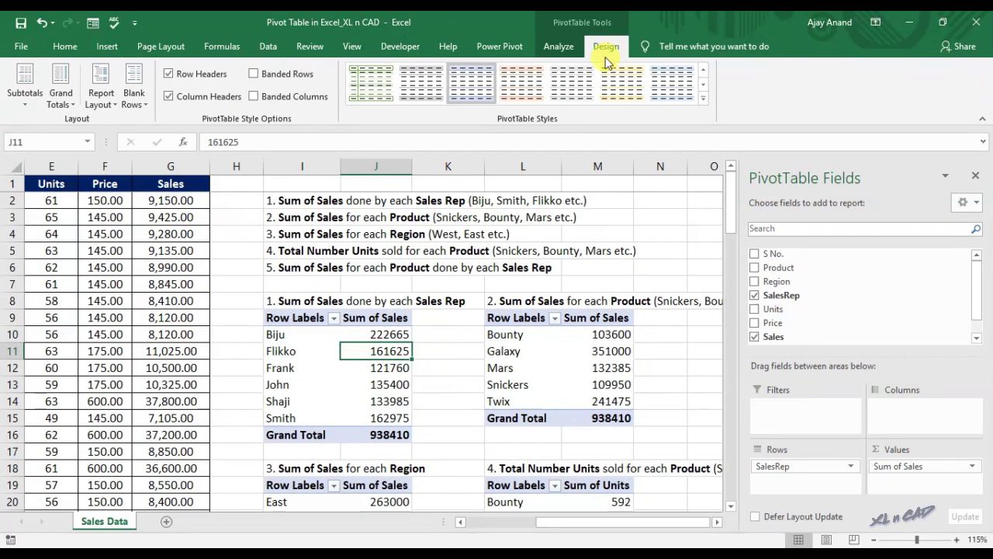
left_click(703, 98)
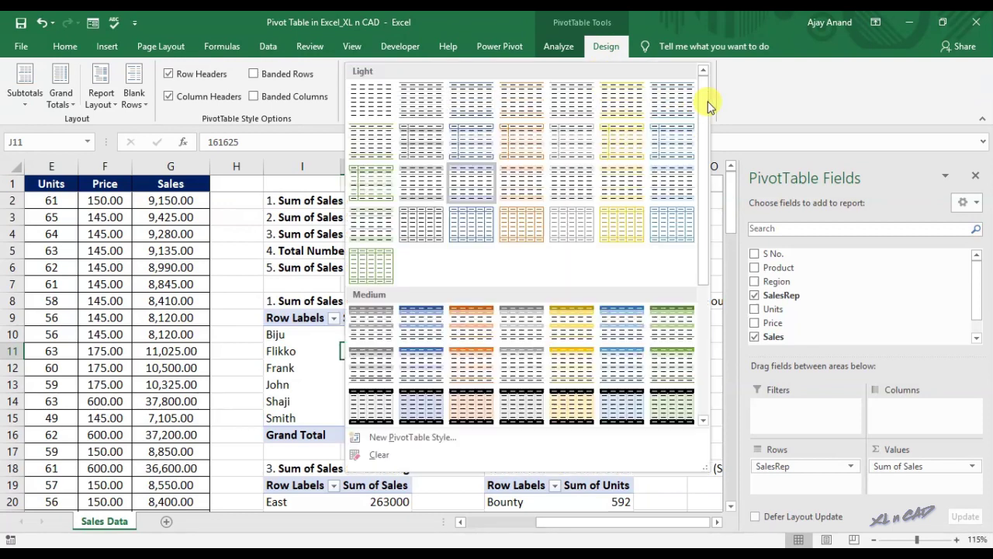
left_click(373, 405)
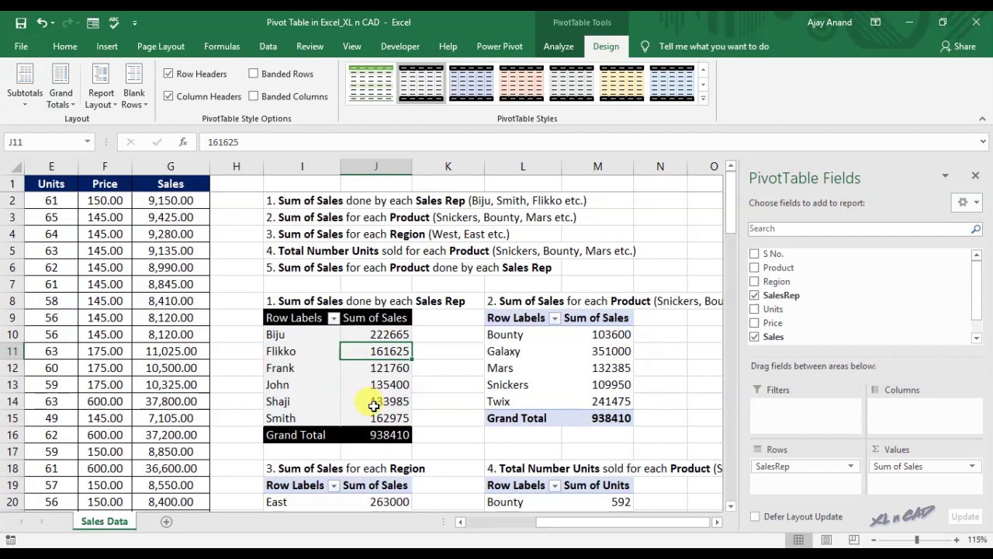
left_click(512, 351)
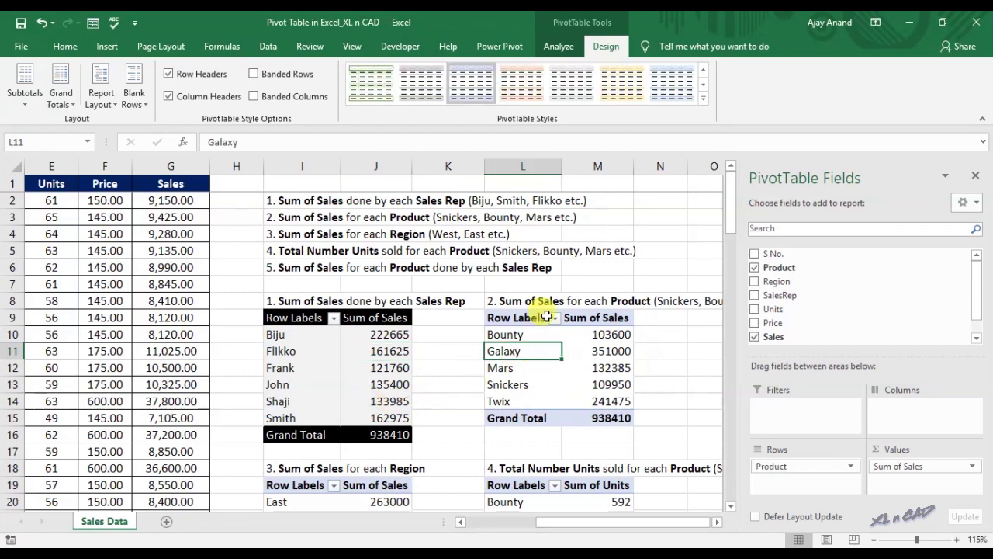
left_click(703, 99)
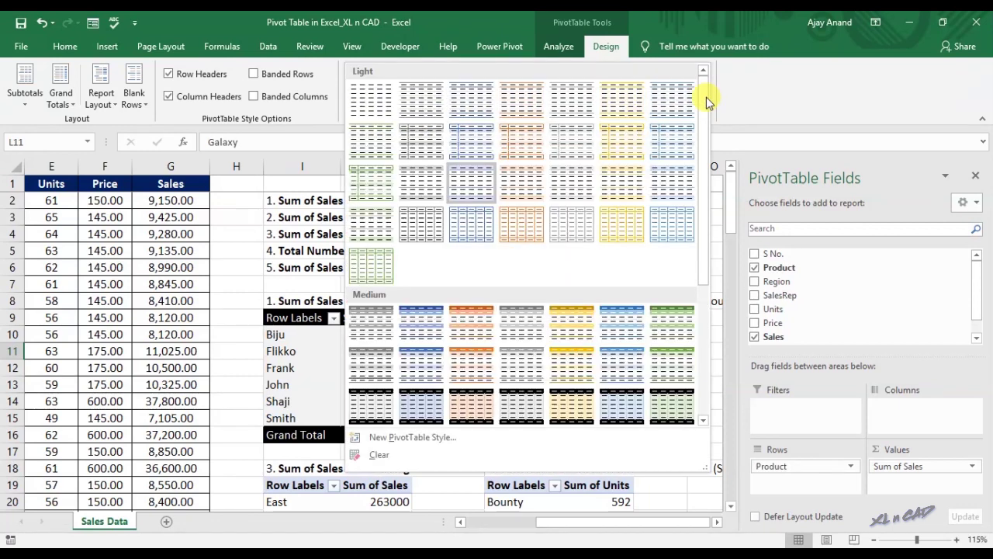
left_click(477, 322)
scroll(522, 299, "down", 2)
Step: Apply a black-header style to the region pivot and a blue style to the units pivot
left_click(374, 400)
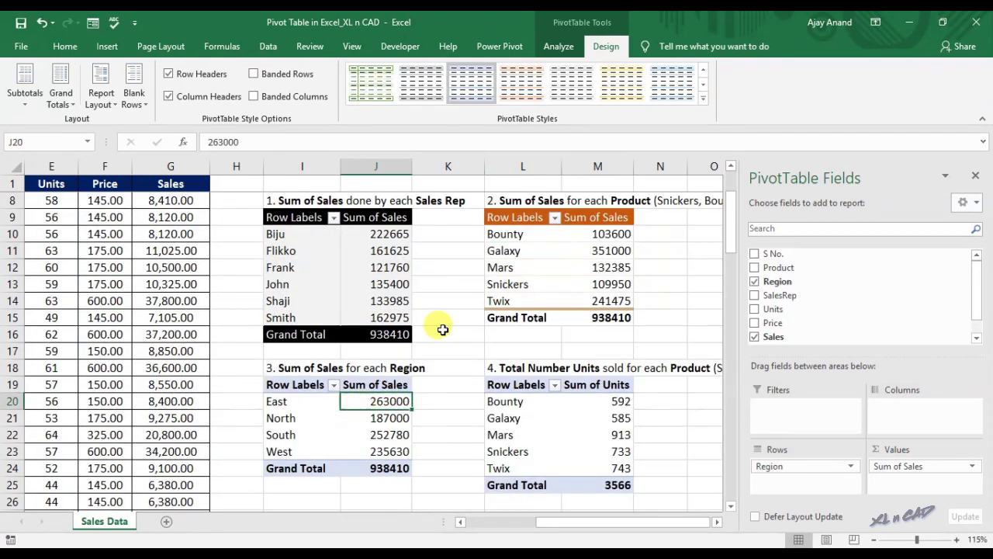
left_click(703, 99)
left_click(525, 396)
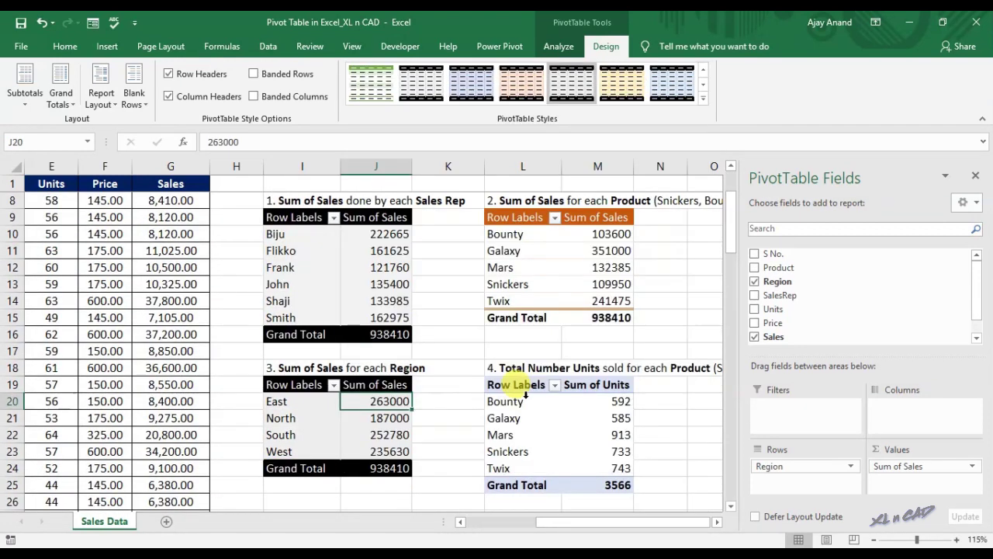
left_click(525, 394)
left_click(703, 100)
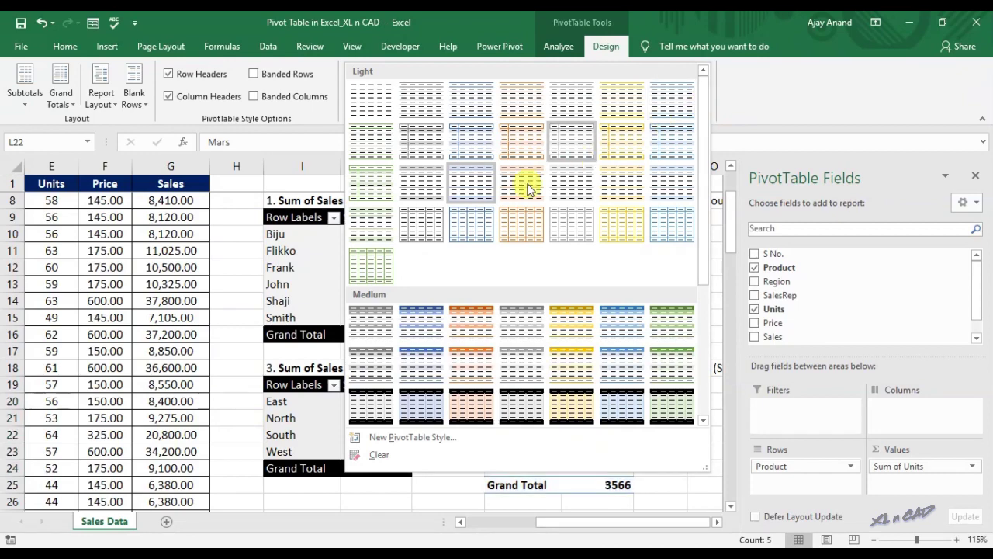
left_click(422, 349)
scroll(483, 349, "down", 1)
scroll(483, 349, "down", 3)
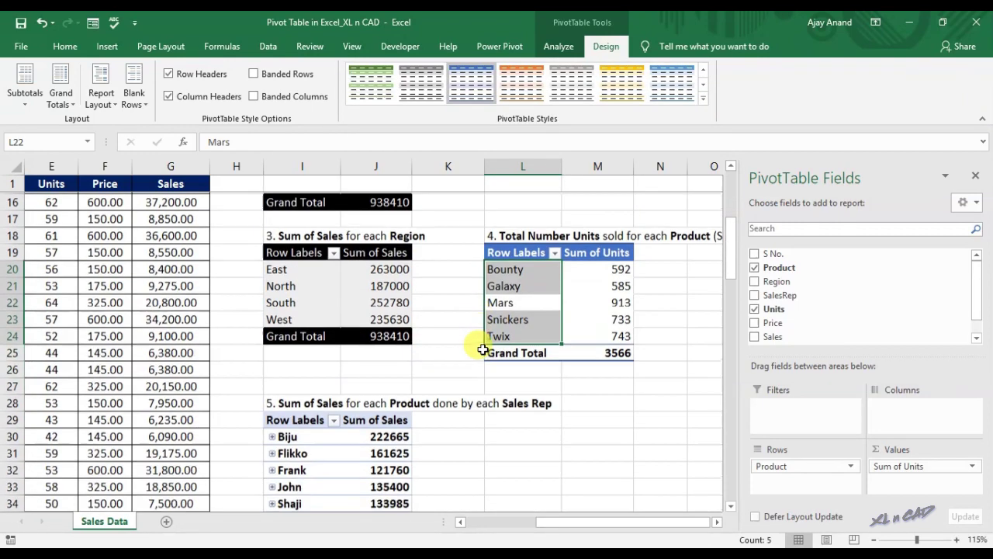
Step: Give the product-by-rep pivot table a grey dark style
left_click(344, 451)
left_click(703, 100)
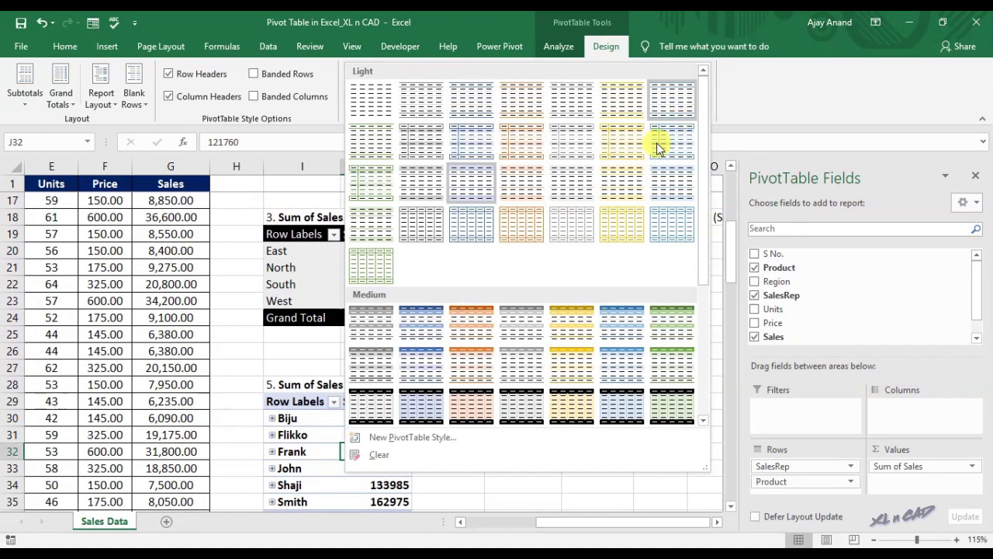
scroll(572, 251, "down", 5)
scroll(587, 324, "down", 2)
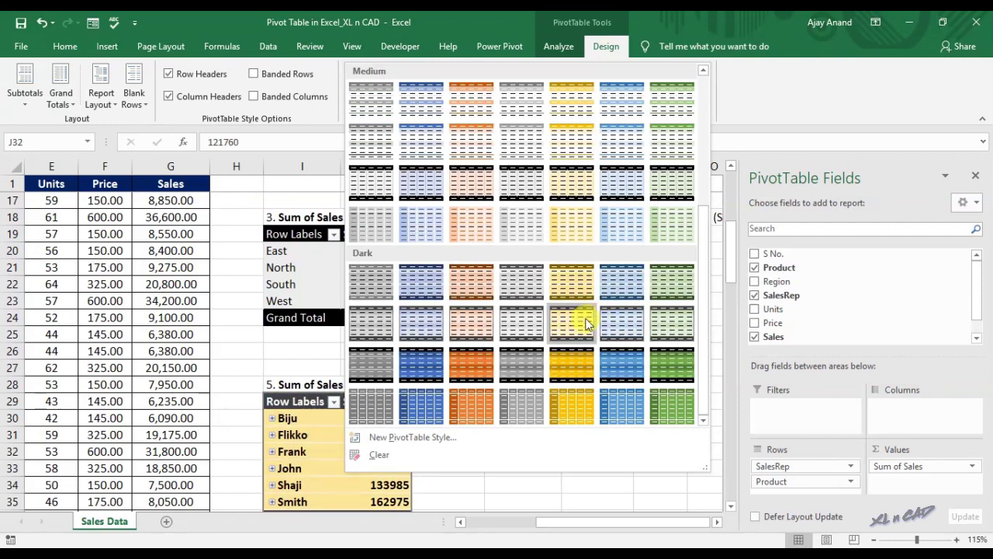
left_click(516, 320)
left_click(501, 468)
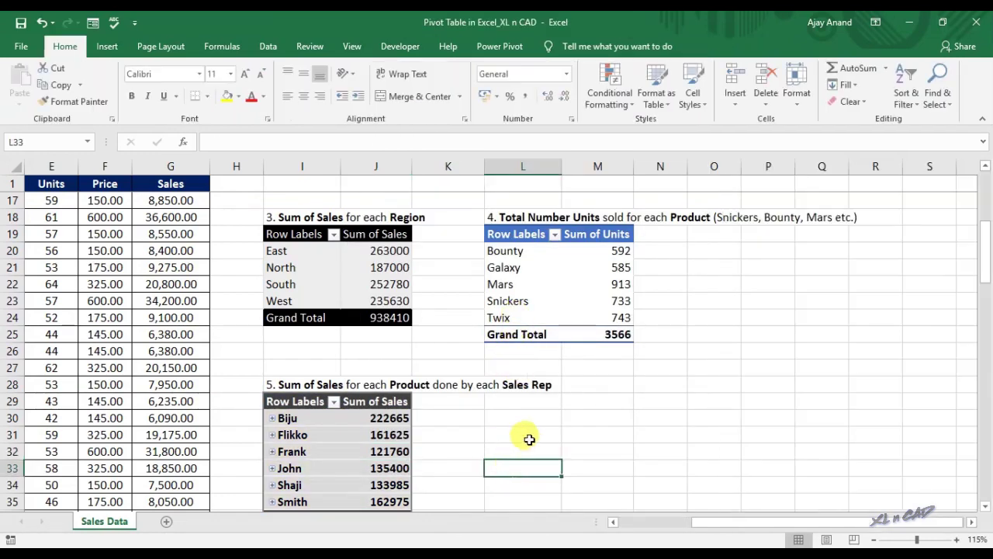
Step: Add a new blank worksheet, Sheet1
scroll(510, 368, "up", 5)
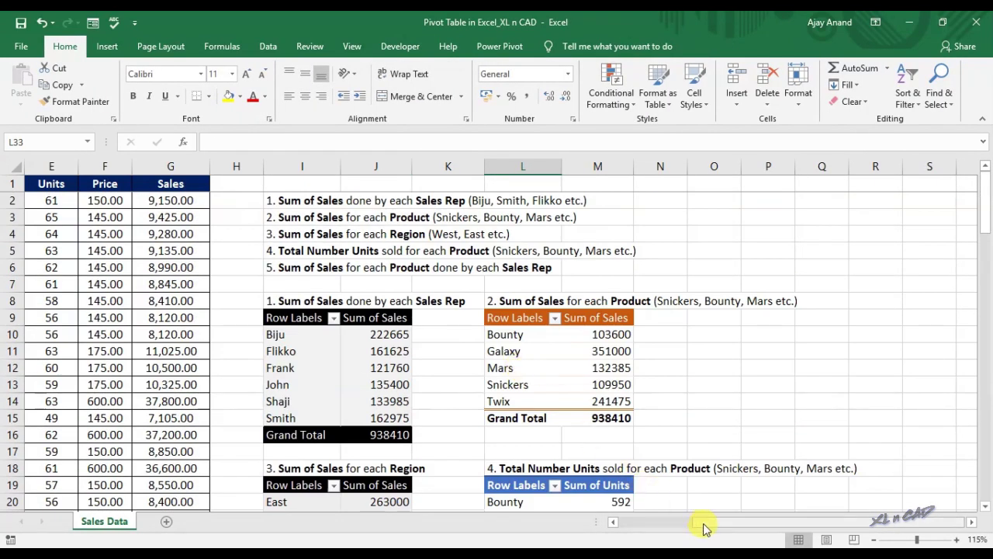
left_click_drag(703, 525, 627, 525)
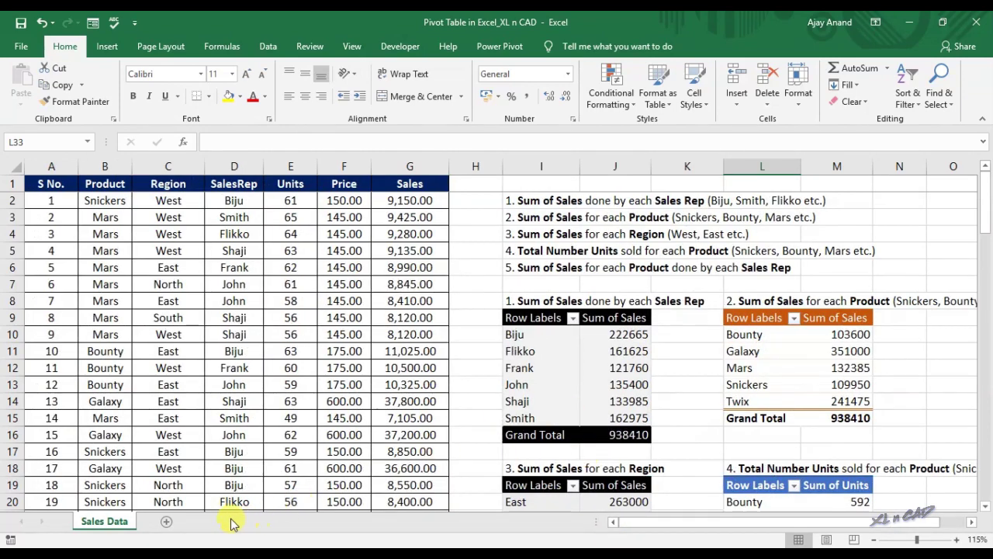
left_click(169, 522)
Step: Copy columns A–G from Sales Data and paste them into column A of Sheet1
left_click(118, 523)
left_click_drag(51, 166, 398, 163)
right_click(397, 163)
left_click(430, 191)
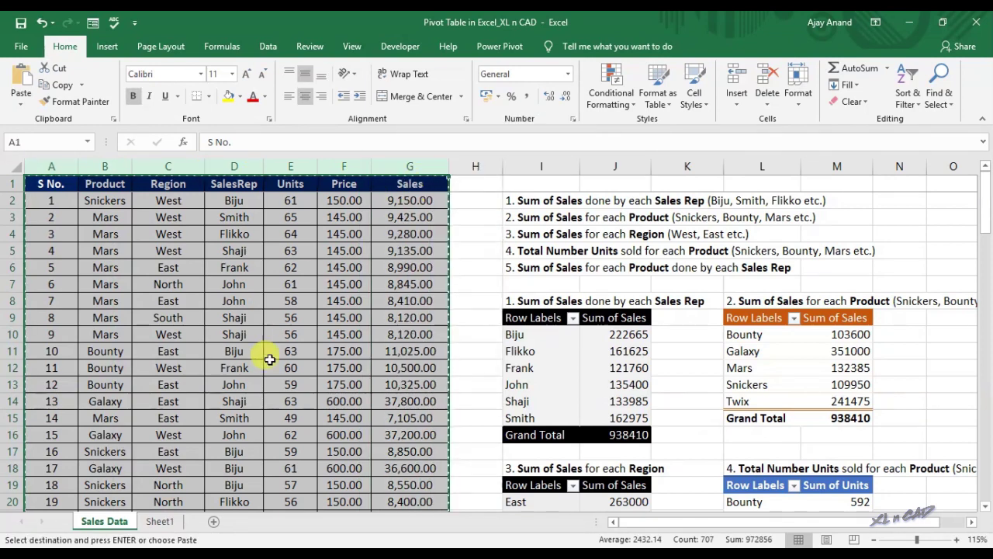
left_click(161, 522)
left_click(51, 163)
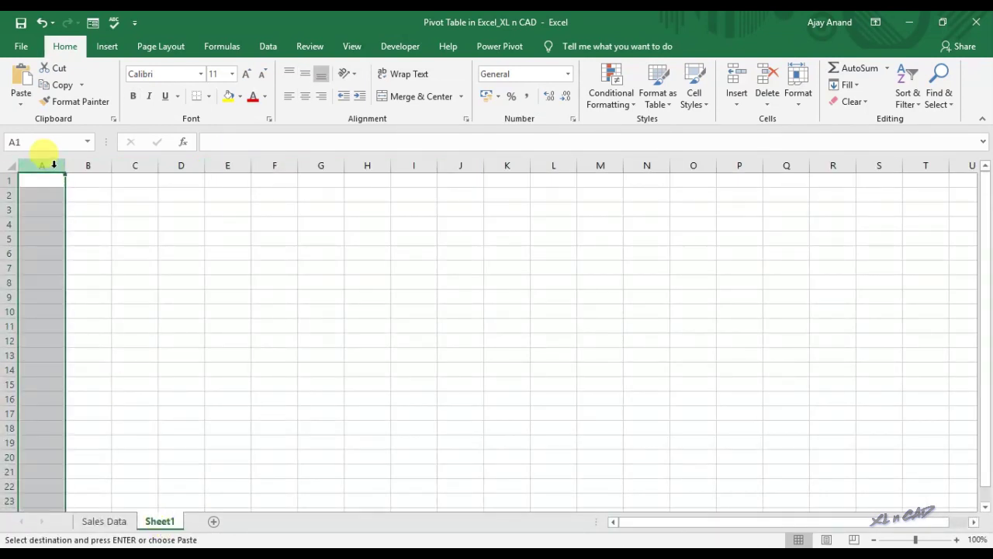
right_click(54, 167)
left_click(85, 230)
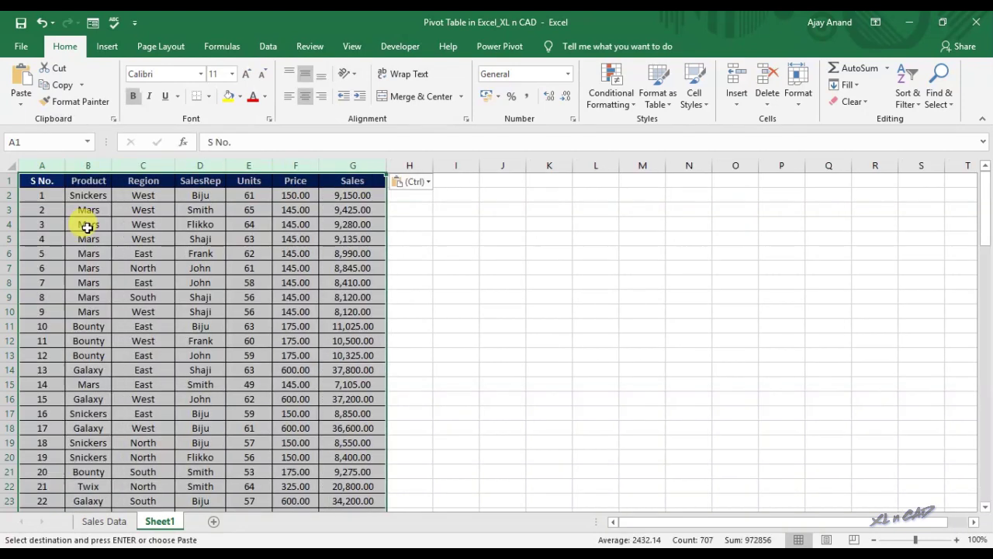
left_click(288, 238)
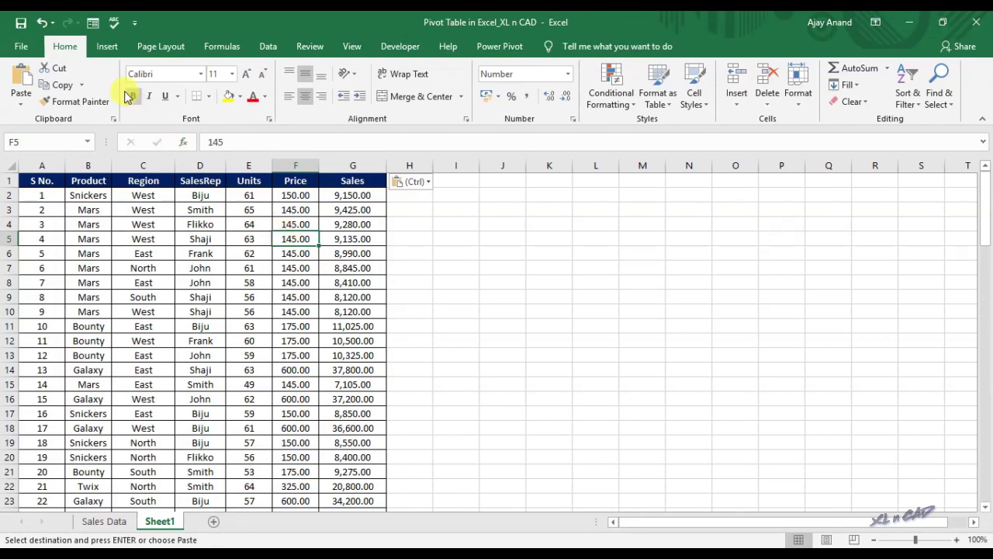
left_click(106, 46)
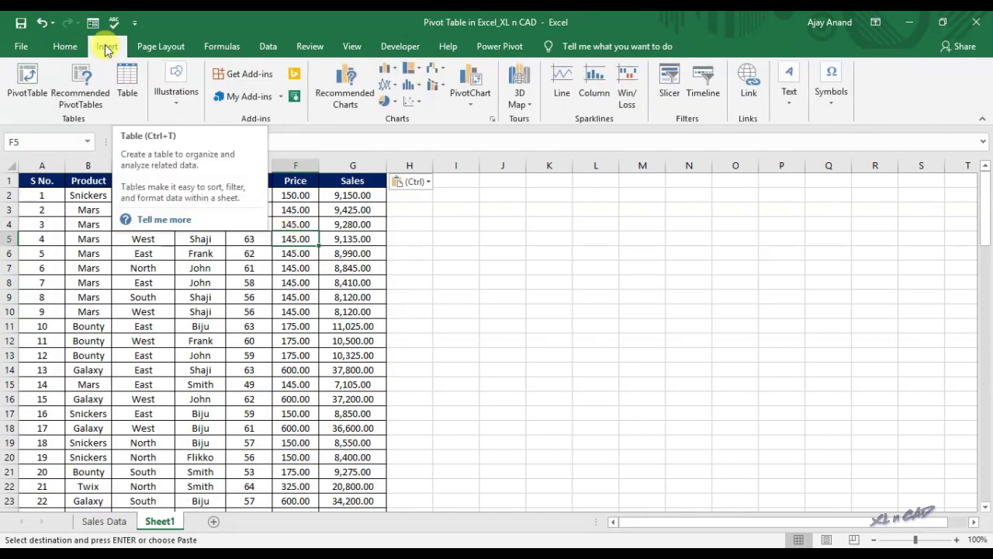
Step: Convert Sheet1's A1:G101 sales data into Table1 with a header row
left_click(134, 103)
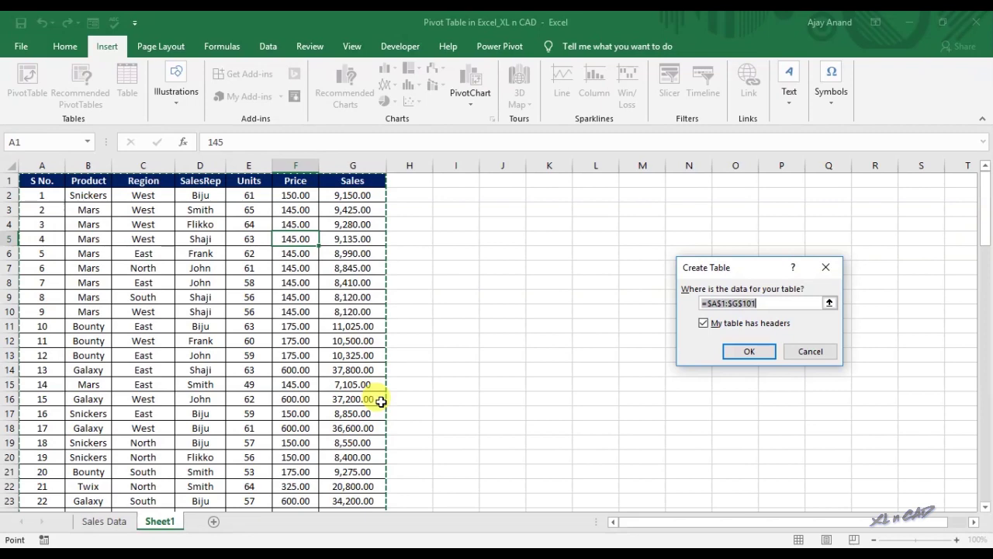
left_click(749, 354)
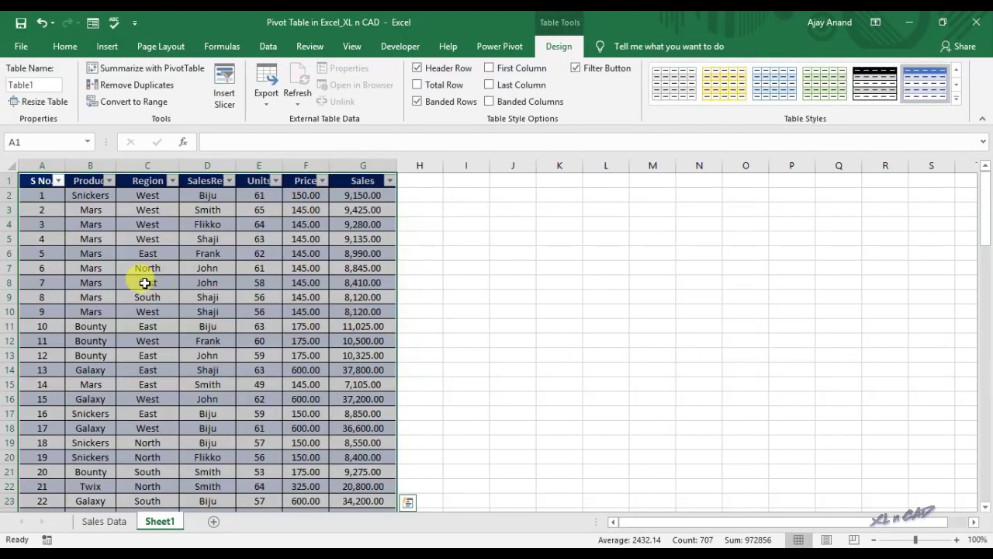
left_click(145, 282)
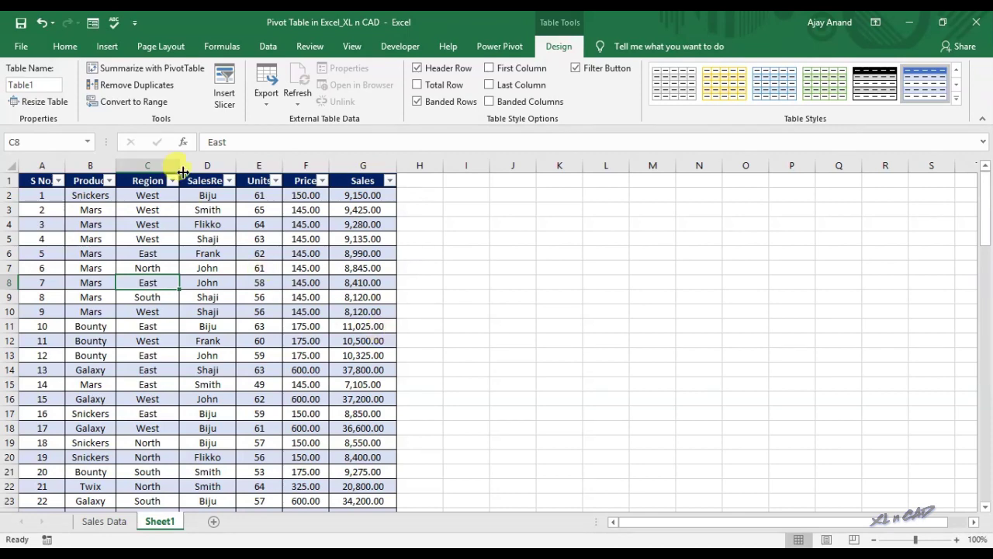
left_click(108, 48)
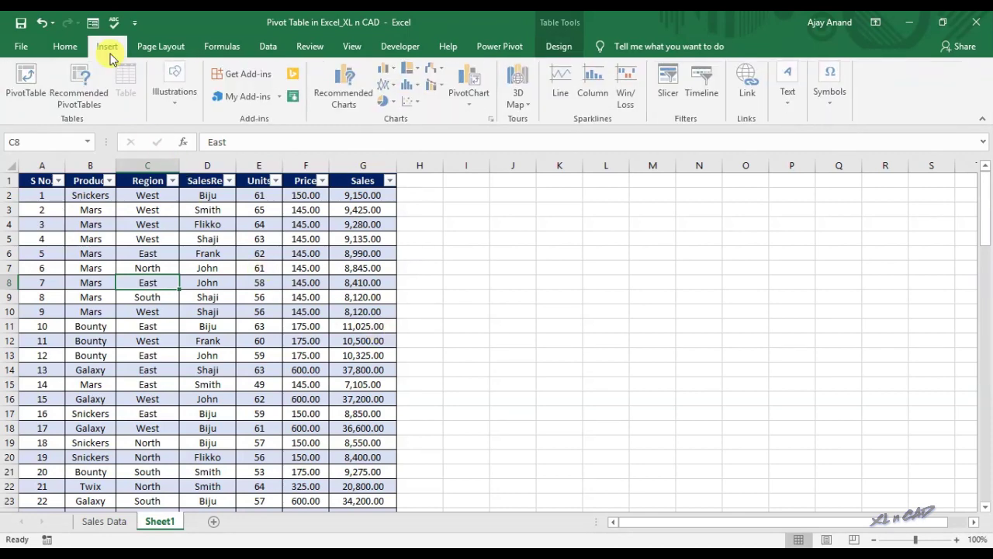
Step: Insert a pivot from Table1 at J3 on Sheet1 summing Sales by SalesRep
left_click(45, 98)
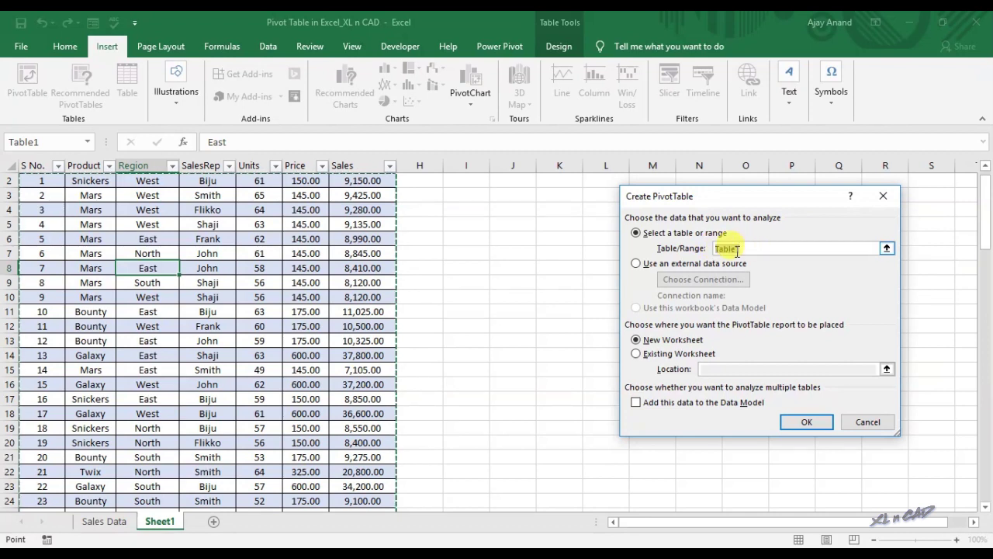
left_click(637, 354)
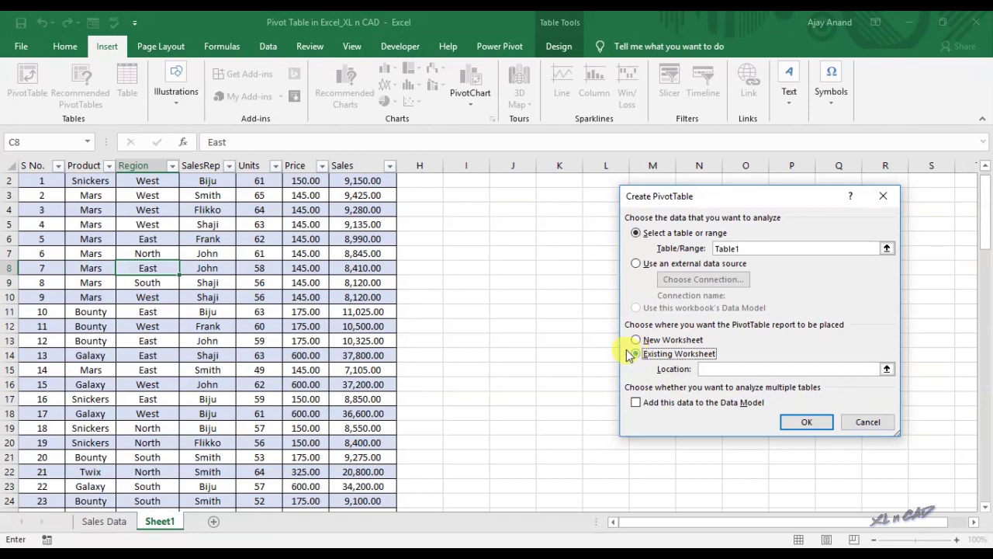
scroll(539, 256, "up", 1)
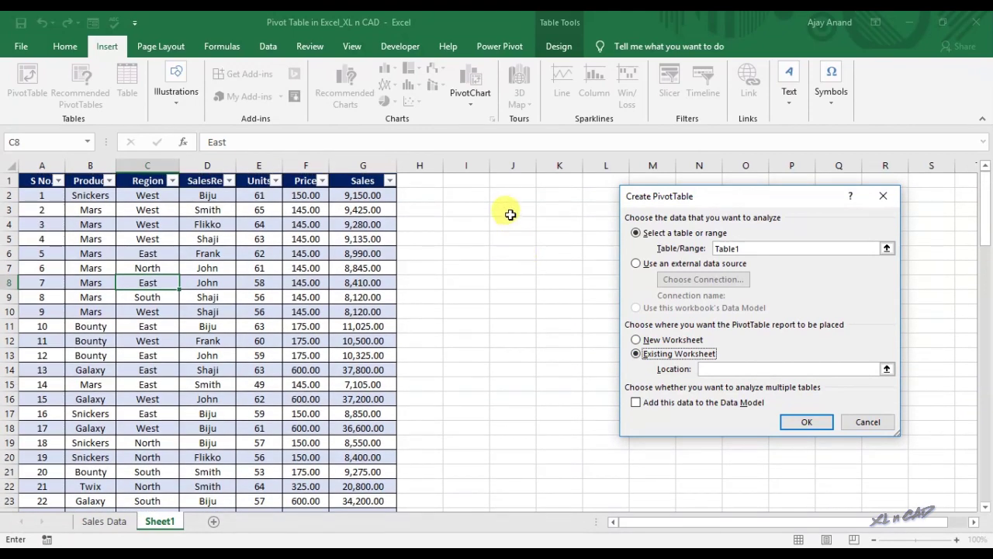
left_click(806, 425)
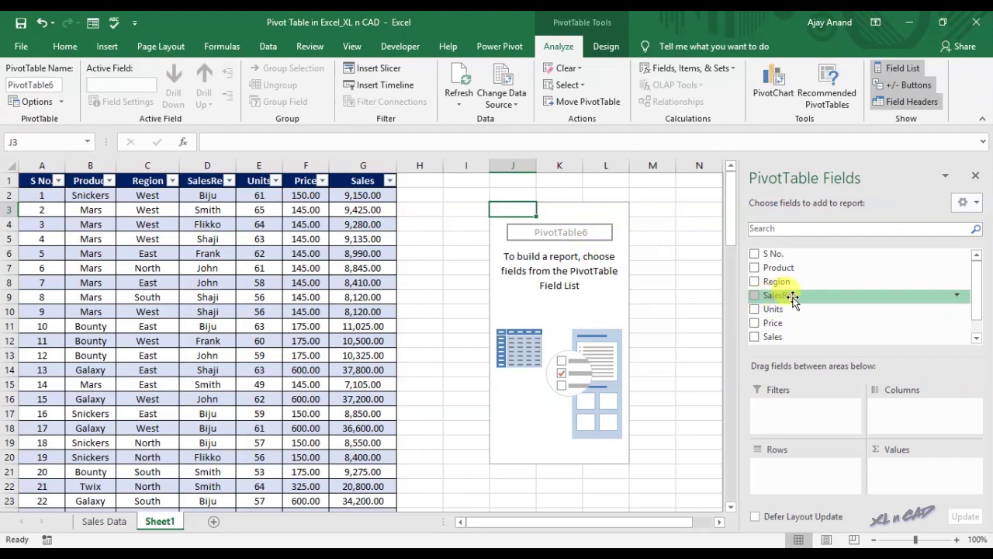
left_click_drag(796, 299, 780, 466)
left_click_drag(779, 330, 910, 476)
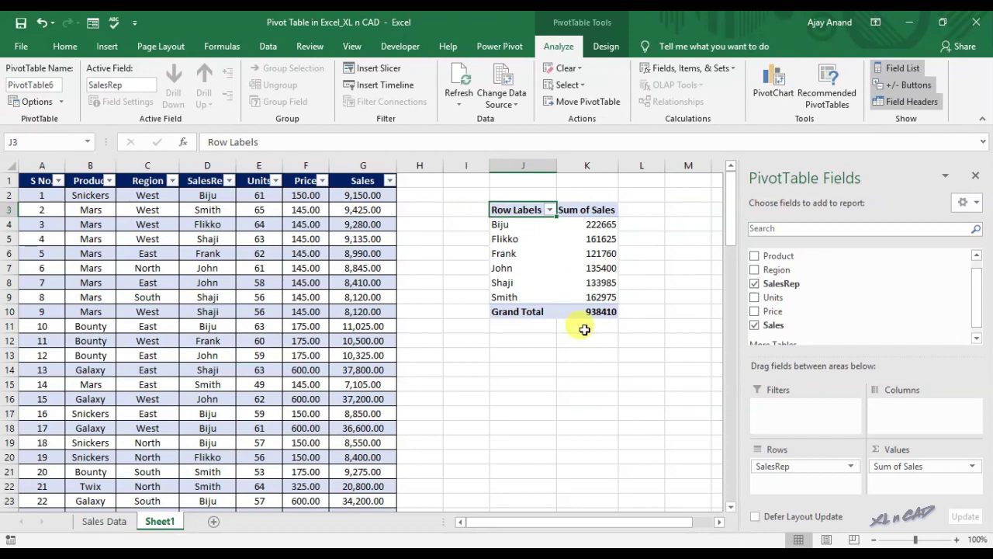
left_click(111, 522)
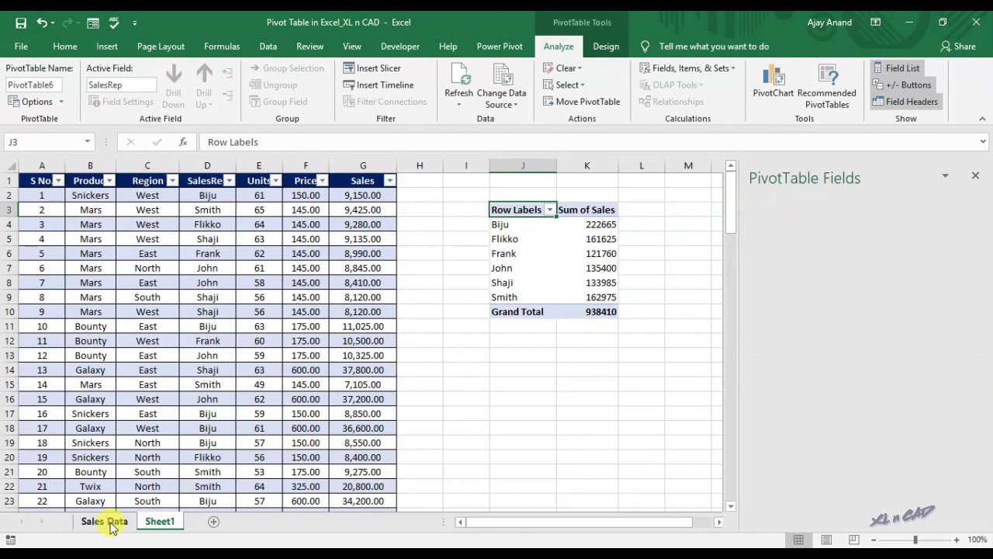
Step: Start row 102 on Sales Data with product Munch, region East and the new rep's name
scroll(88, 412, "down", 14)
scroll(95, 417, "down", 15)
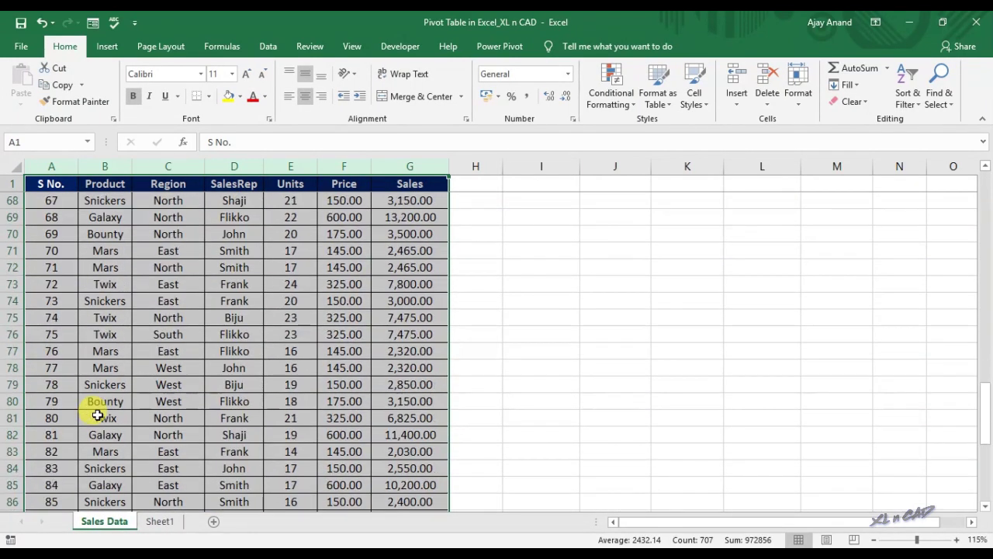
left_click(99, 418)
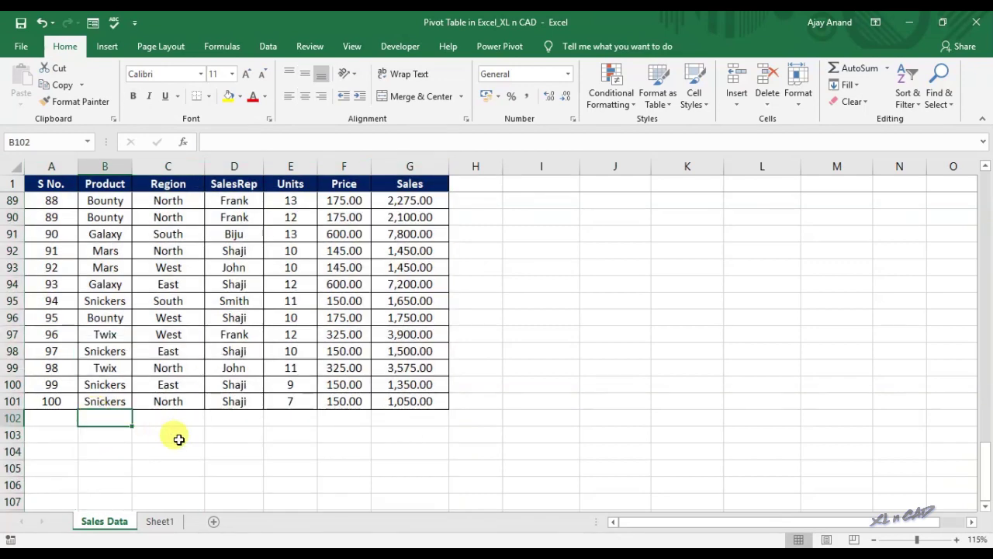
type("Munch")
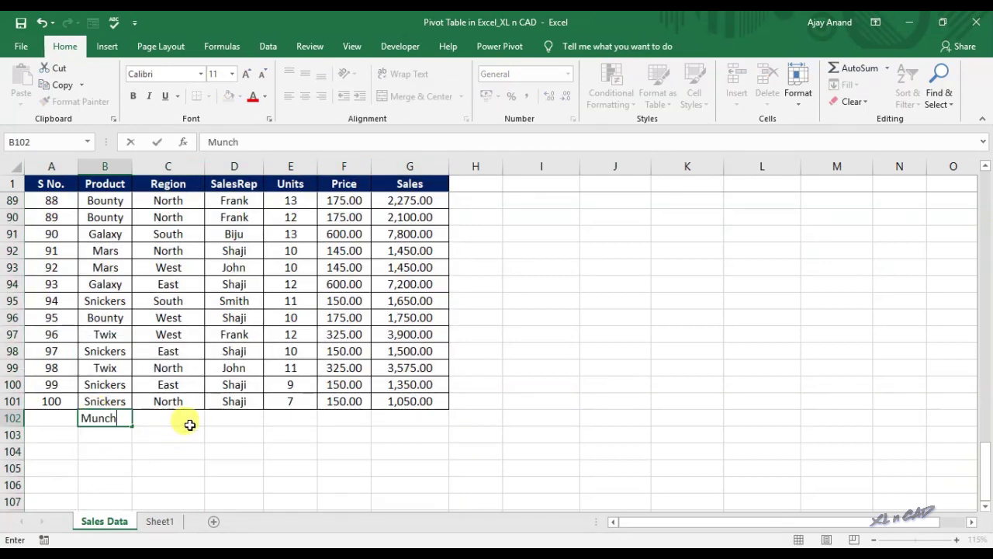
left_click(189, 421)
type("East")
left_click(256, 418)
type("Tony")
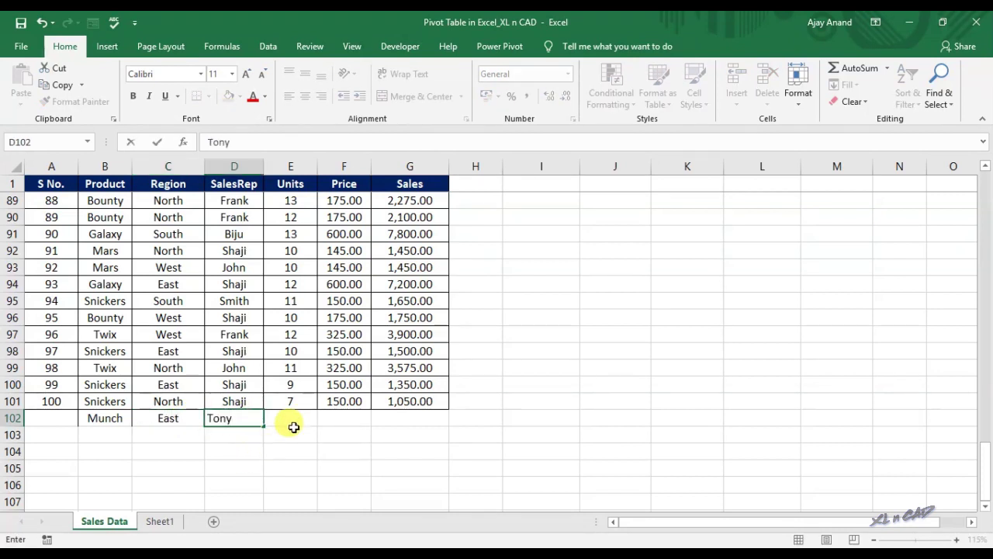
Step: Enter 200 units at a price of 450 in row 102
left_click(290, 422)
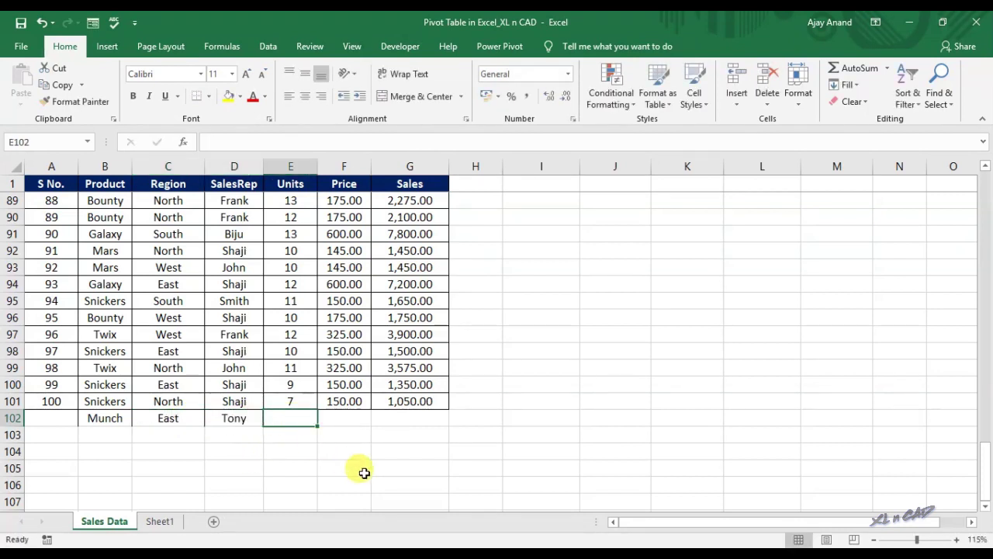
type("200")
left_click(361, 470)
left_click(338, 417)
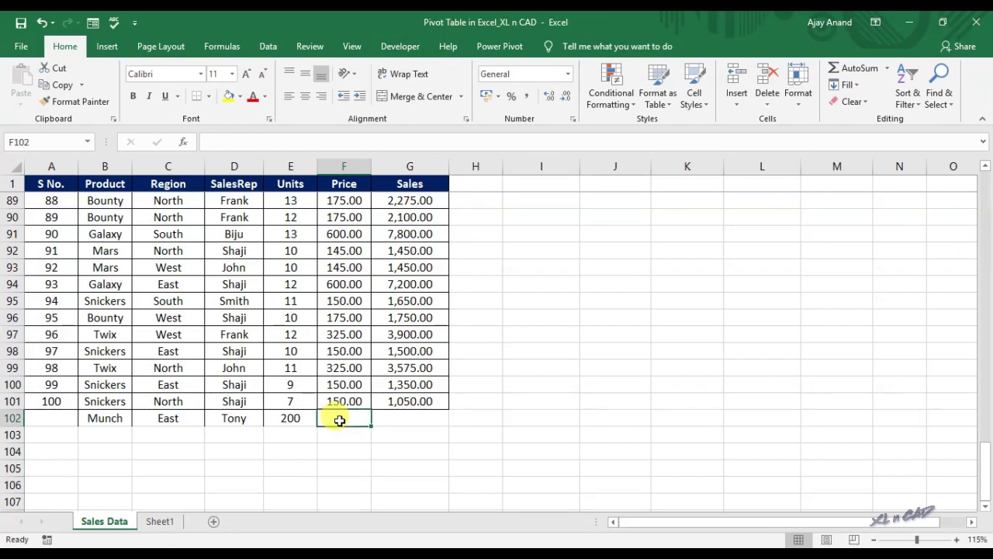
type("450")
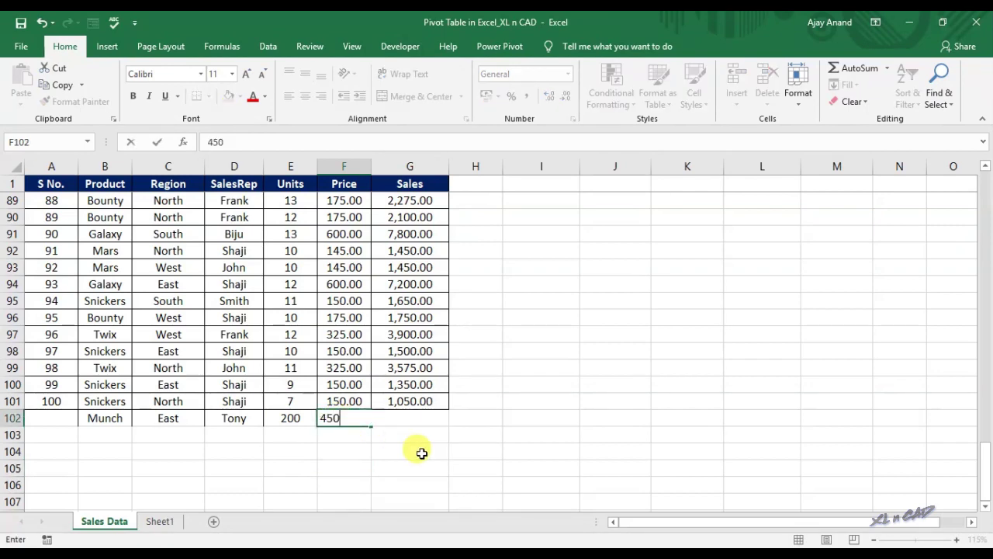
key("Tab")
left_click_drag(987, 472, 984, 194)
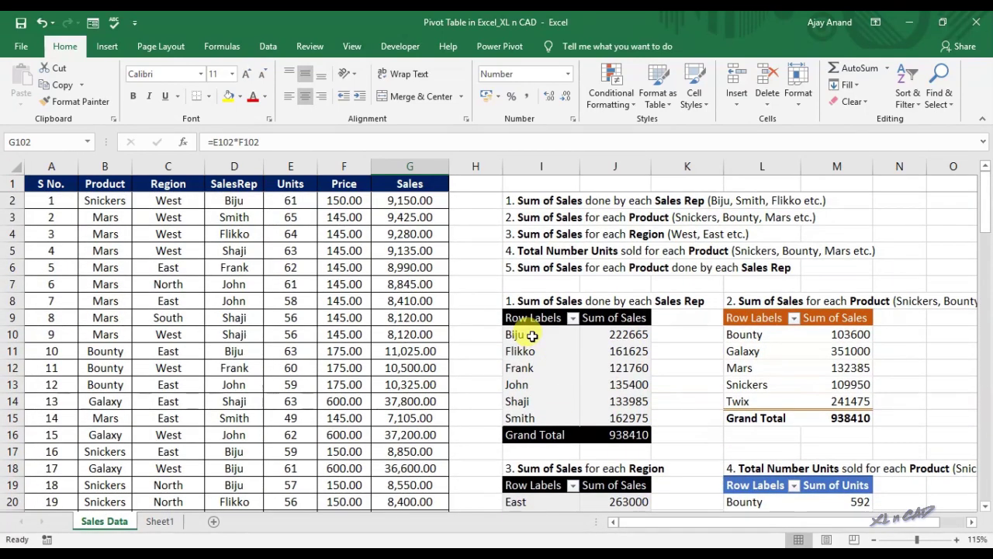
left_click_drag(532, 335, 539, 349)
Step: Try refreshing the Sales Data product pivot, then view Sheet1's sales table
left_click(776, 334)
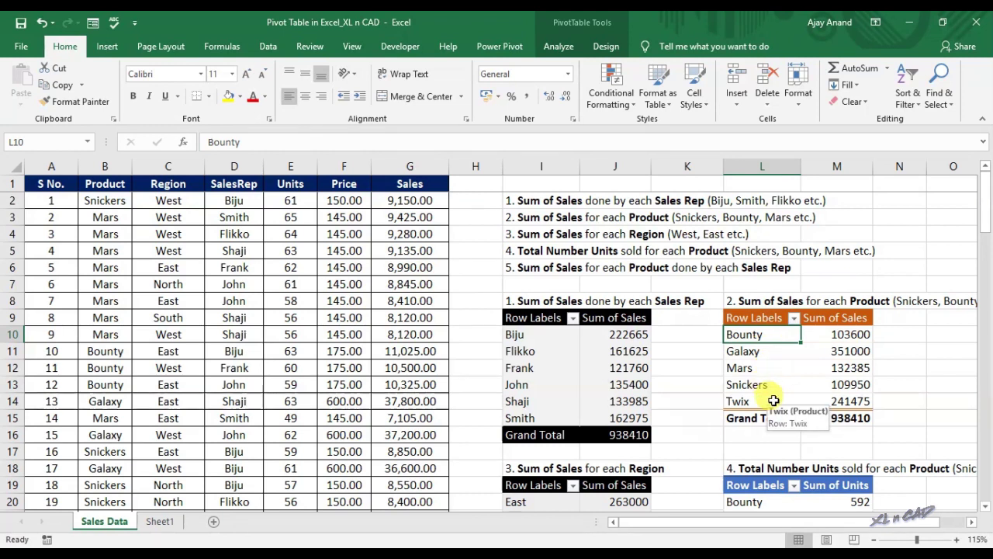
left_click(556, 48)
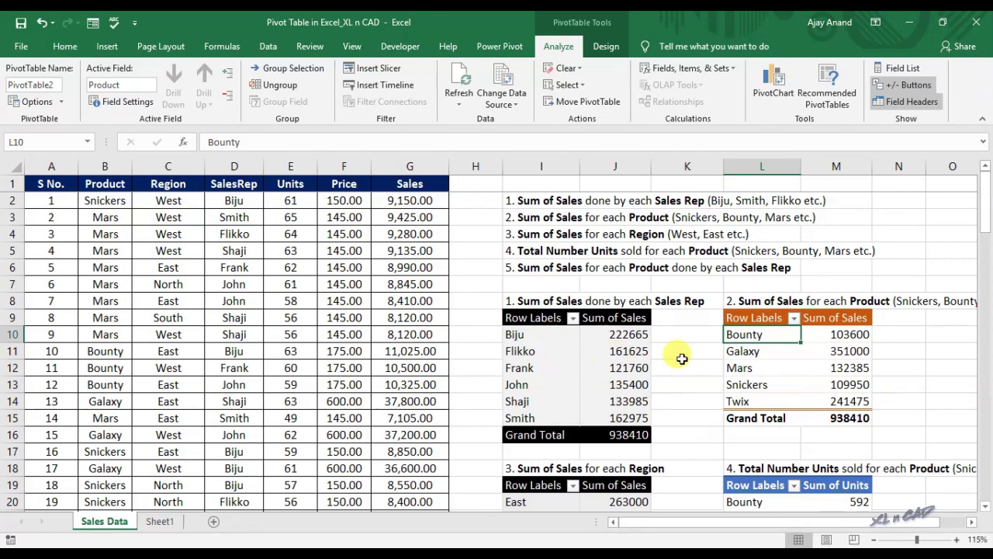
left_click(159, 521)
left_click_drag(500, 225, 508, 297)
left_click(554, 400)
scroll(192, 419, "down", 14)
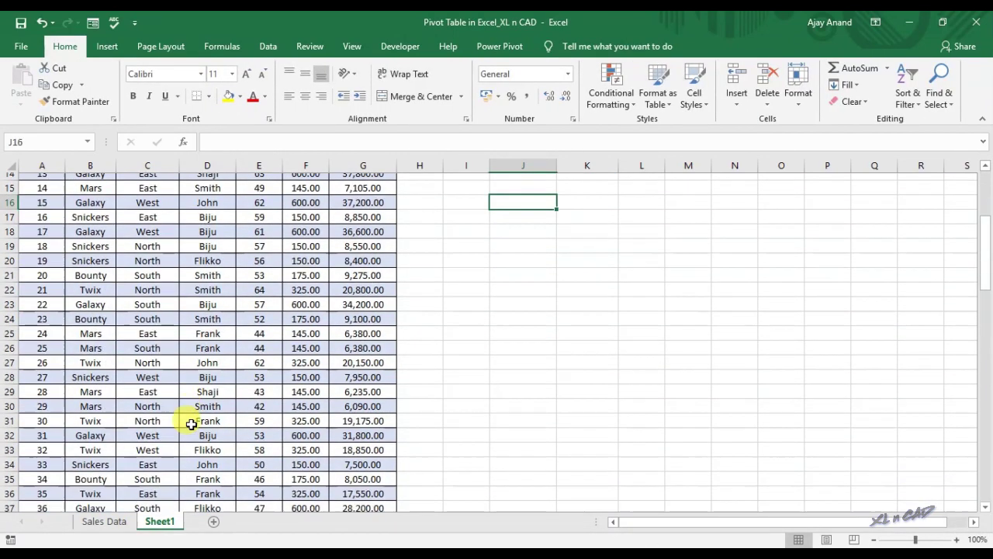
Step: Add row 102 to Table1: Munch, East, the new rep, 200 units at 450
scroll(194, 423, "down", 14)
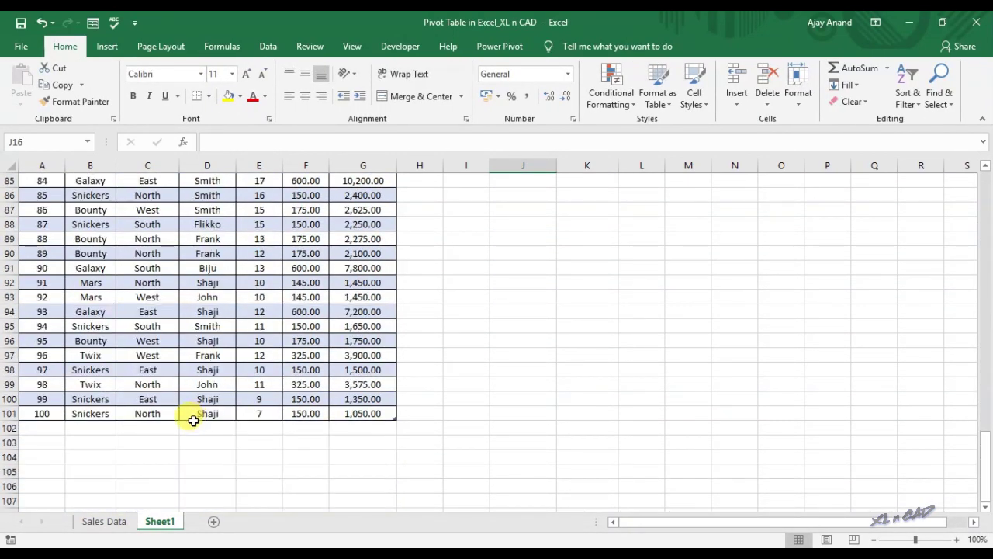
left_click(108, 427)
type("Munch")
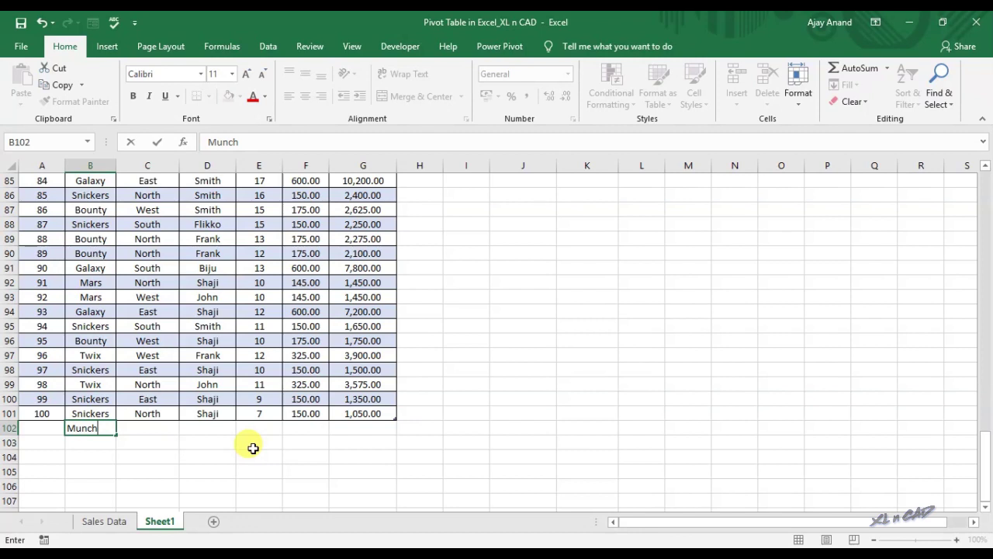
key("Tab")
type("East")
key("Tab")
type("T")
key("Tab")
type("20")
key("Tab")
type("45")
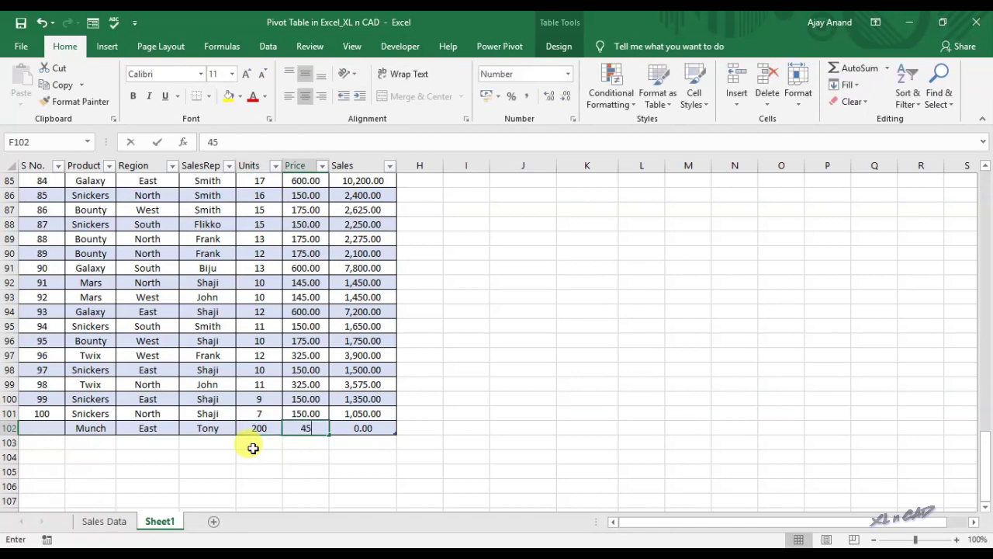
type("0")
key("Return")
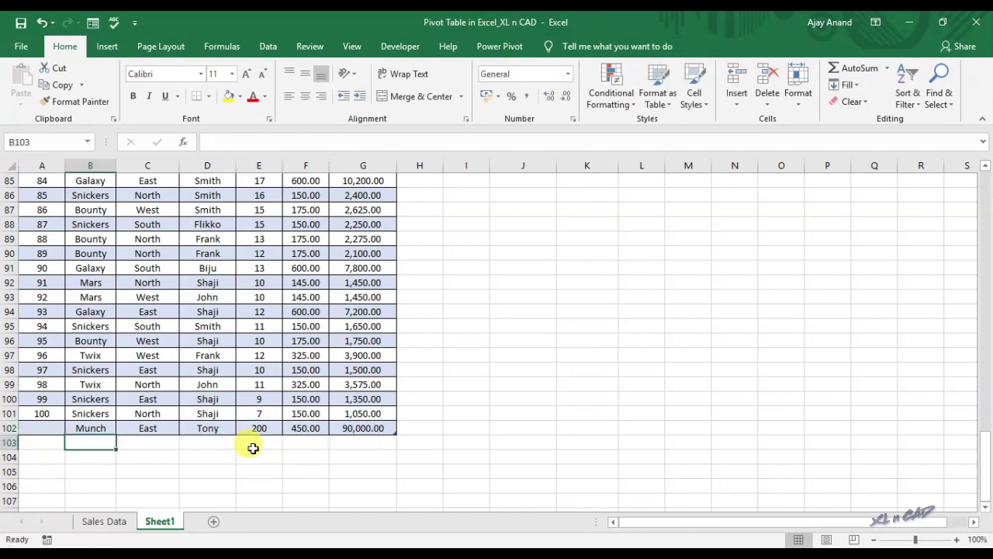
left_click_drag(984, 491, 991, 202)
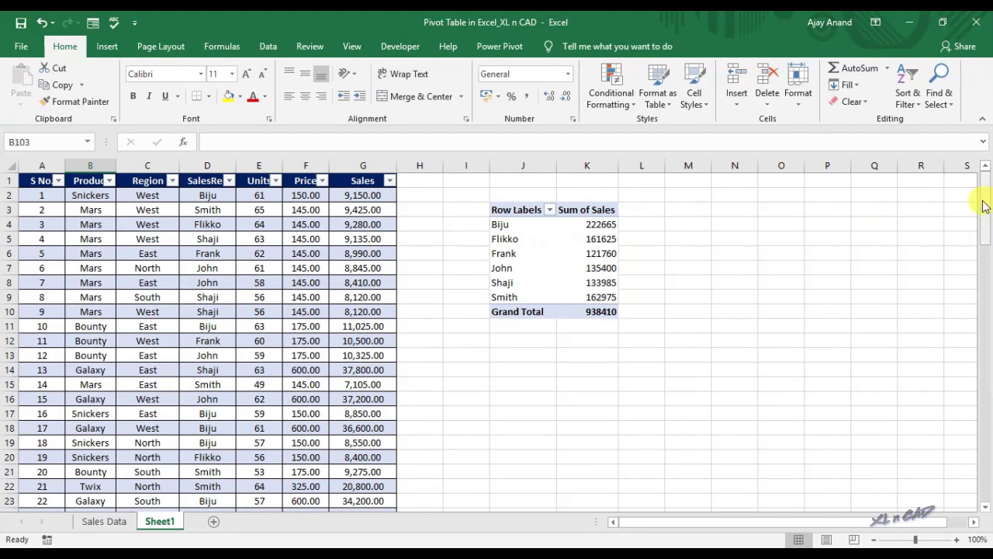
Step: Refresh the Sheet1 pivot so the new rep's 90000 raises the total to 1028410
left_click(506, 238)
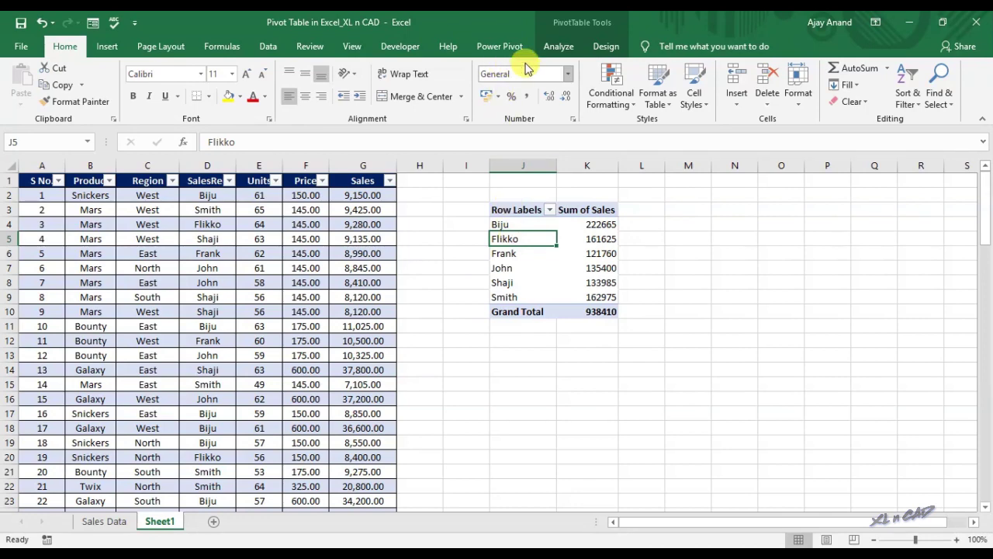
left_click(557, 46)
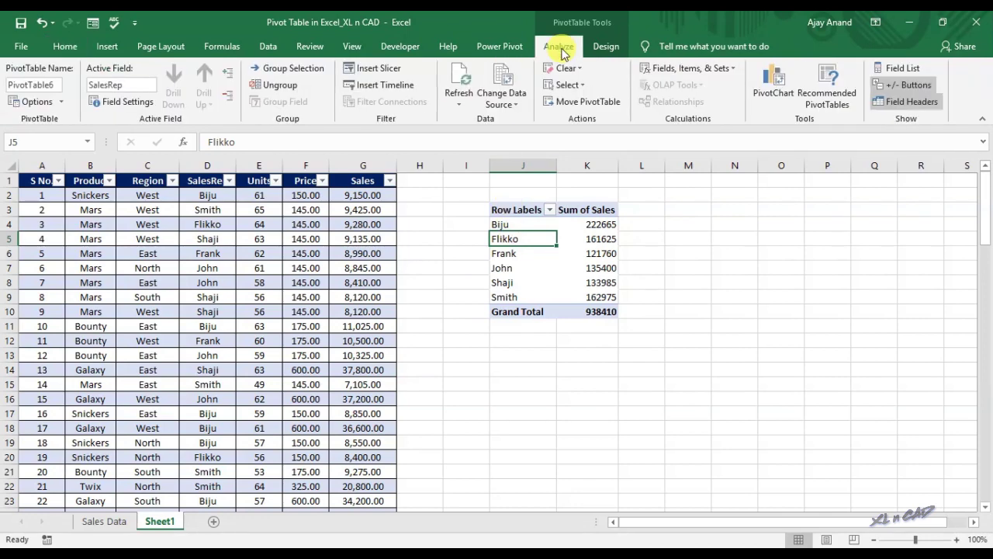
left_click(470, 91)
left_click(517, 312)
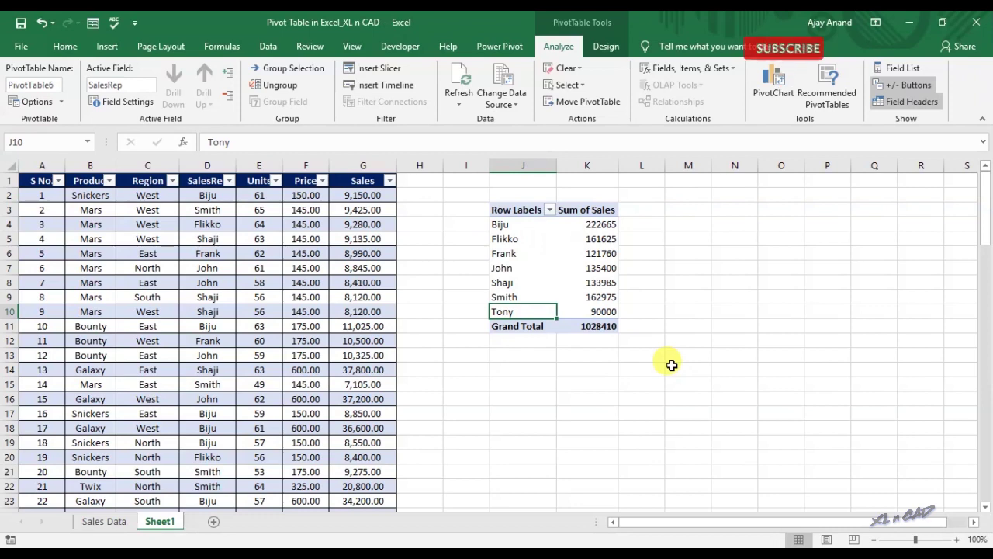
Step: Drill into the first rep's 222665 total, creating Sheet2 with 18 rows, then return to Sales Data
left_click(104, 520)
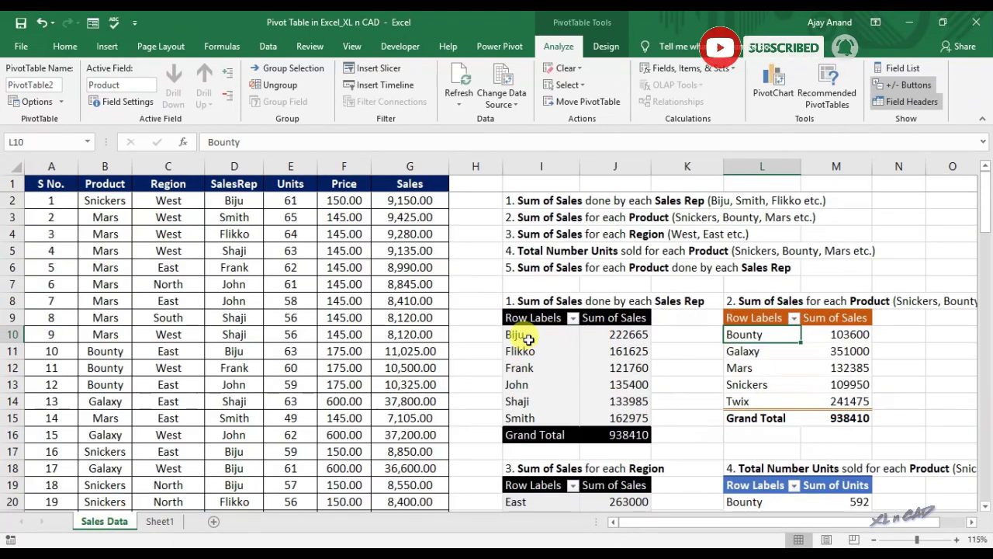
left_click(621, 335)
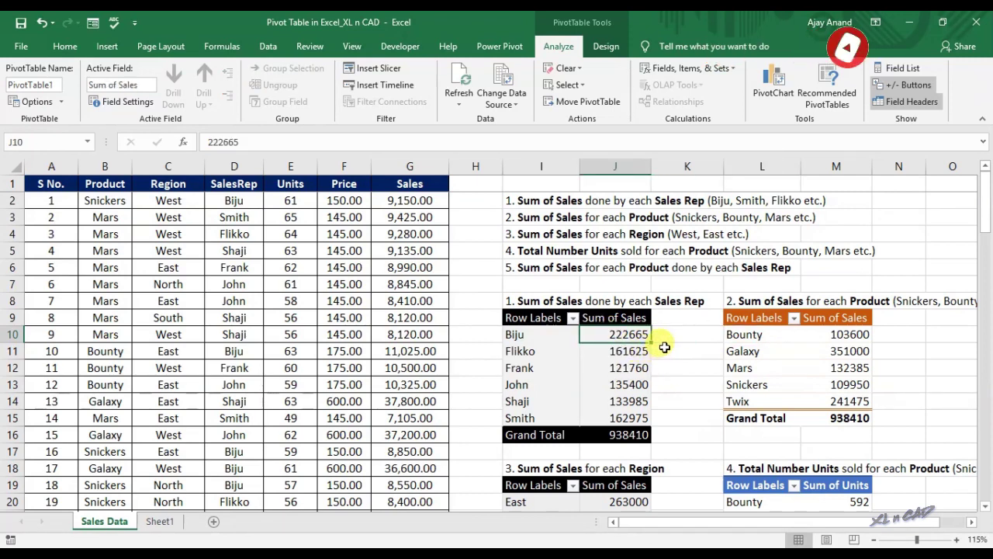
double_click(593, 335)
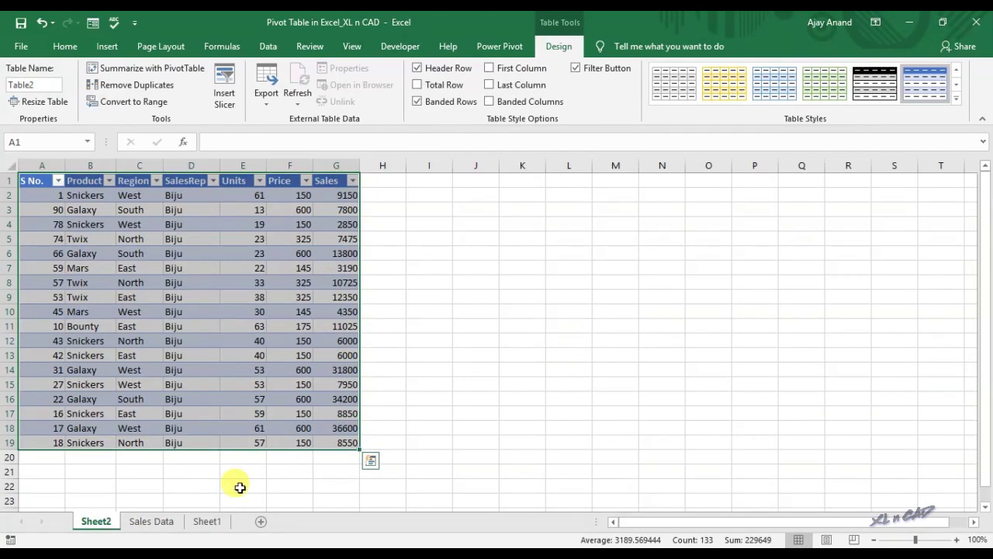
left_click_drag(194, 195, 196, 435)
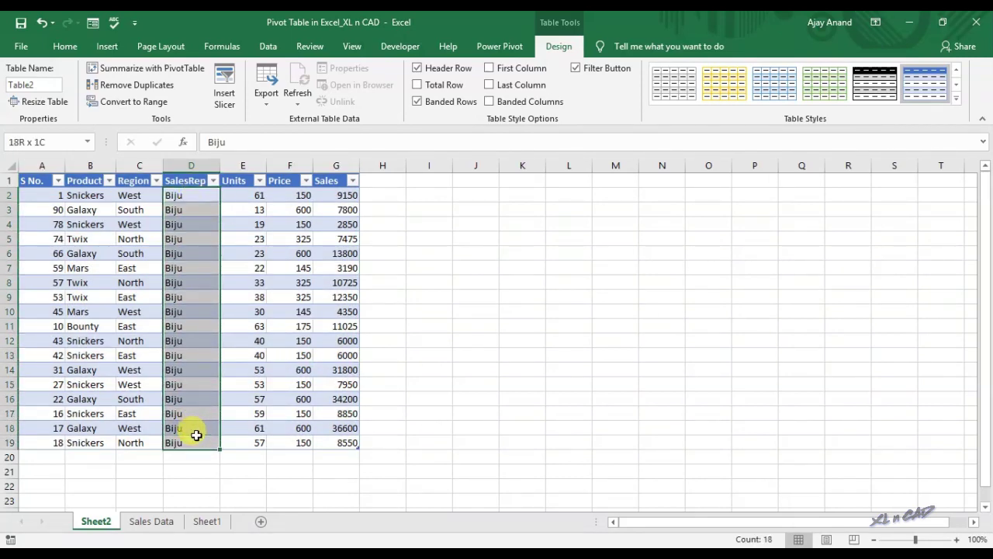
left_click(152, 521)
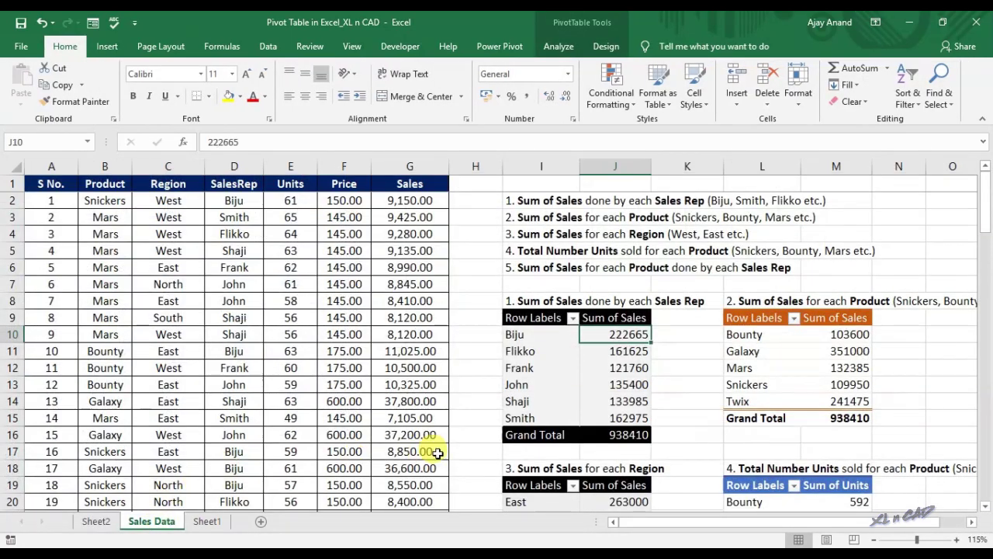